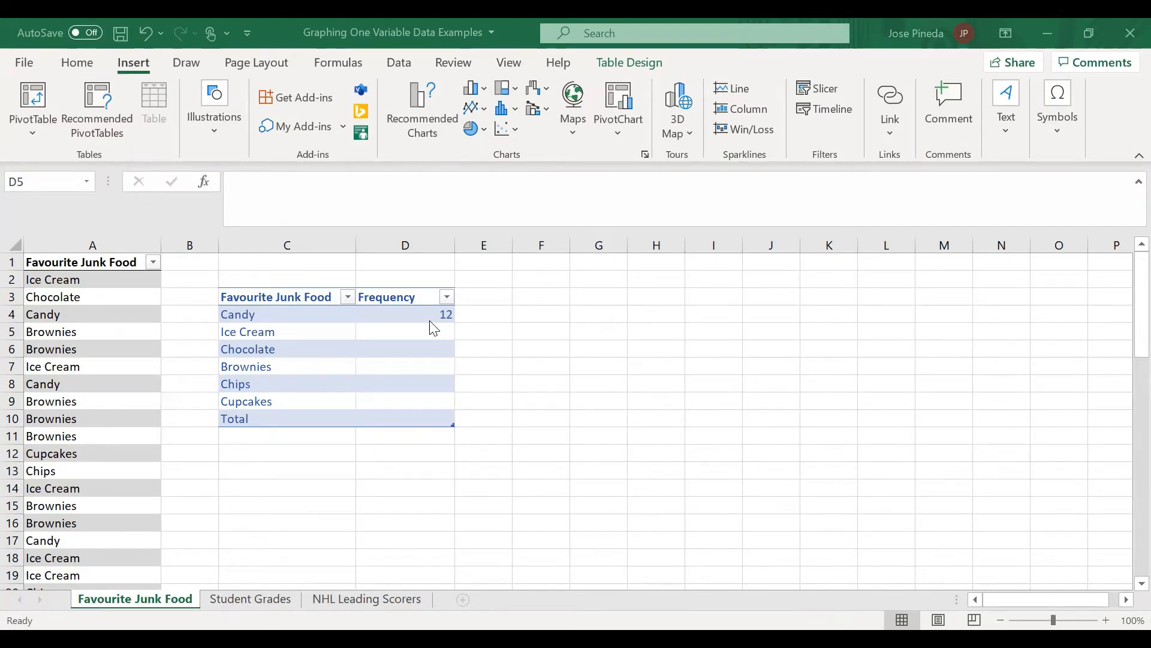
# Step: Review the junk food responses in column A and the COUNTIF formula behind the Candy frequency in D4
pyautogui.scroll(-7, 88, 357)
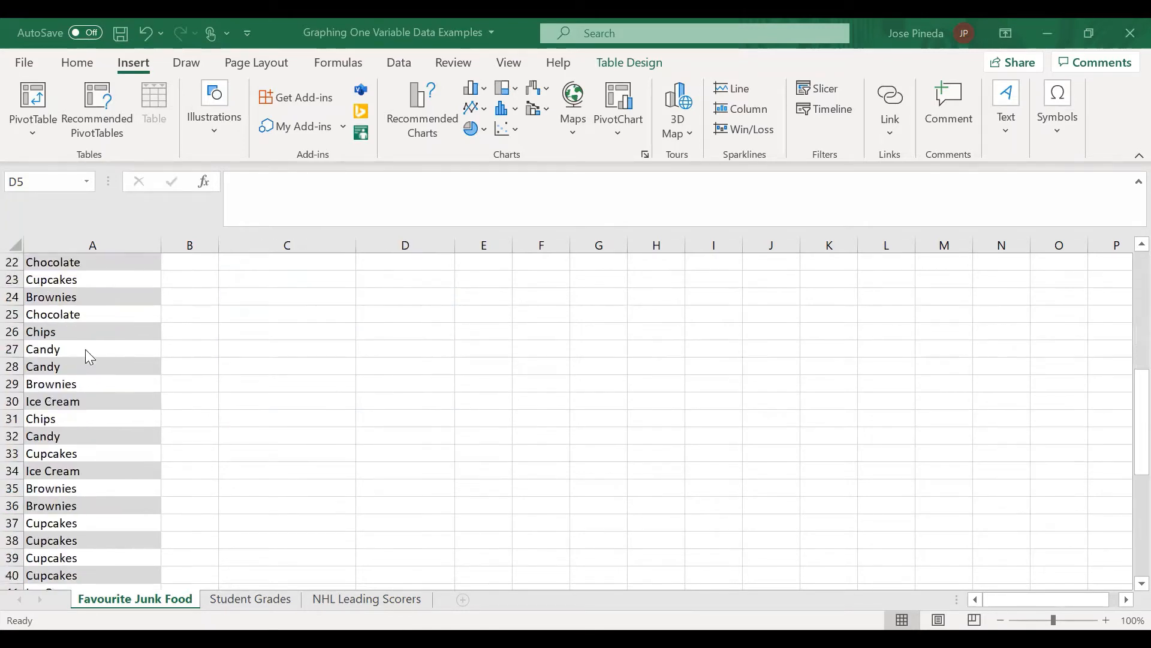
pyautogui.scroll(7, 85, 351)
pyautogui.scroll(-20, 85, 351)
pyautogui.scroll(3, 86, 351)
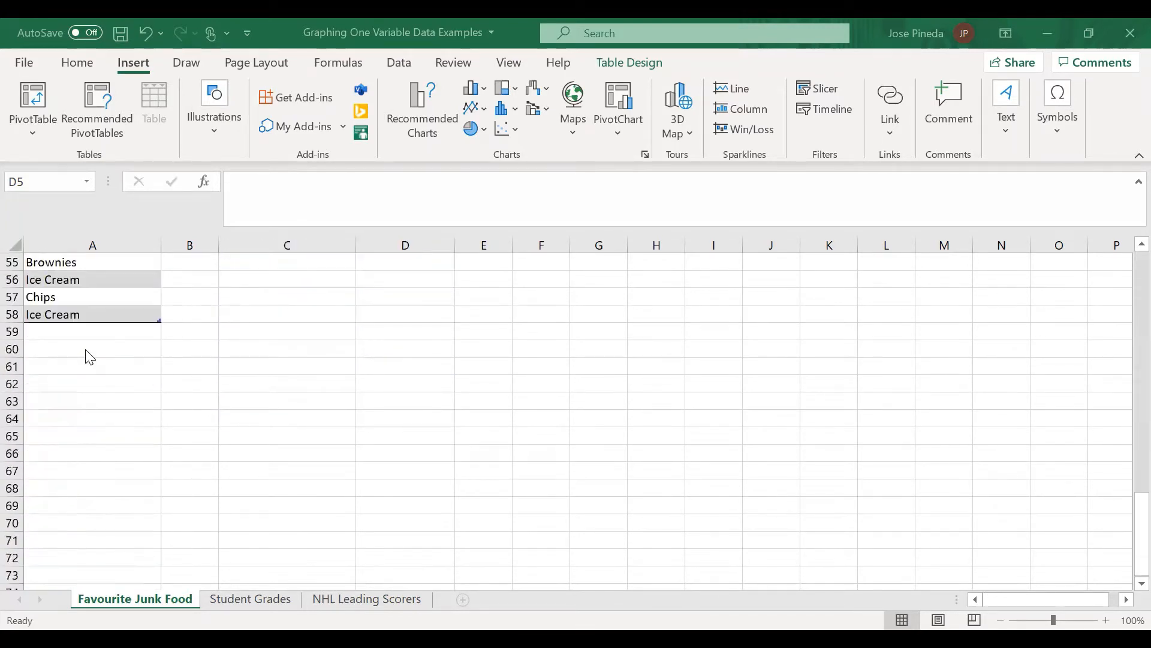
pyautogui.scroll(18, 89, 357)
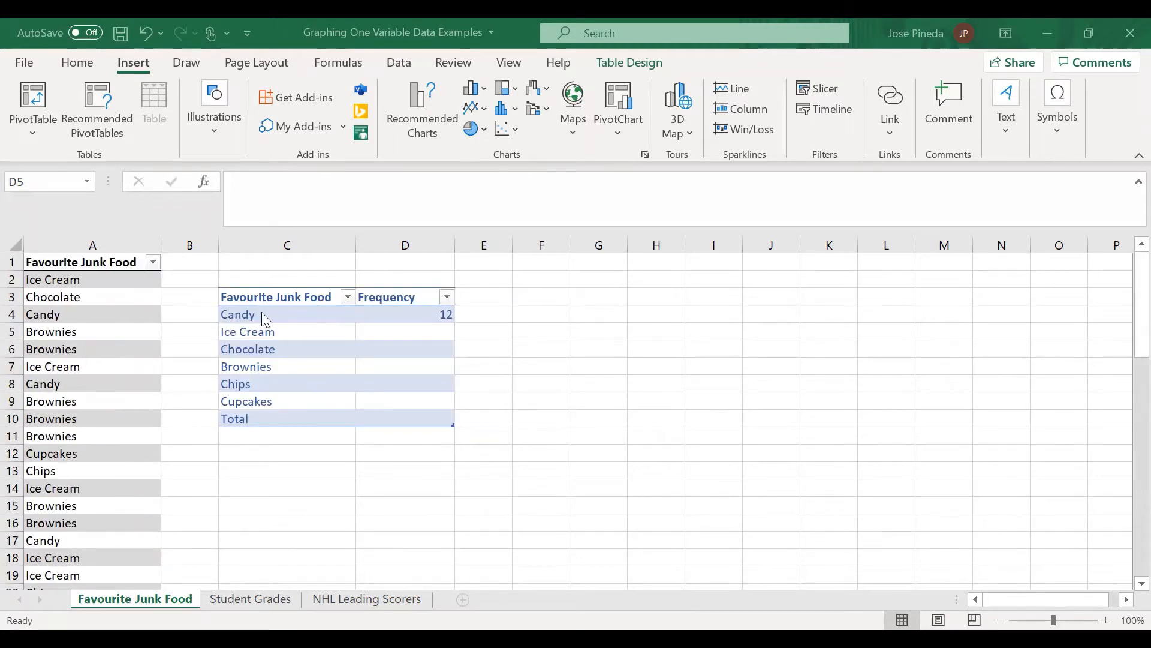
pyautogui.click(415, 314)
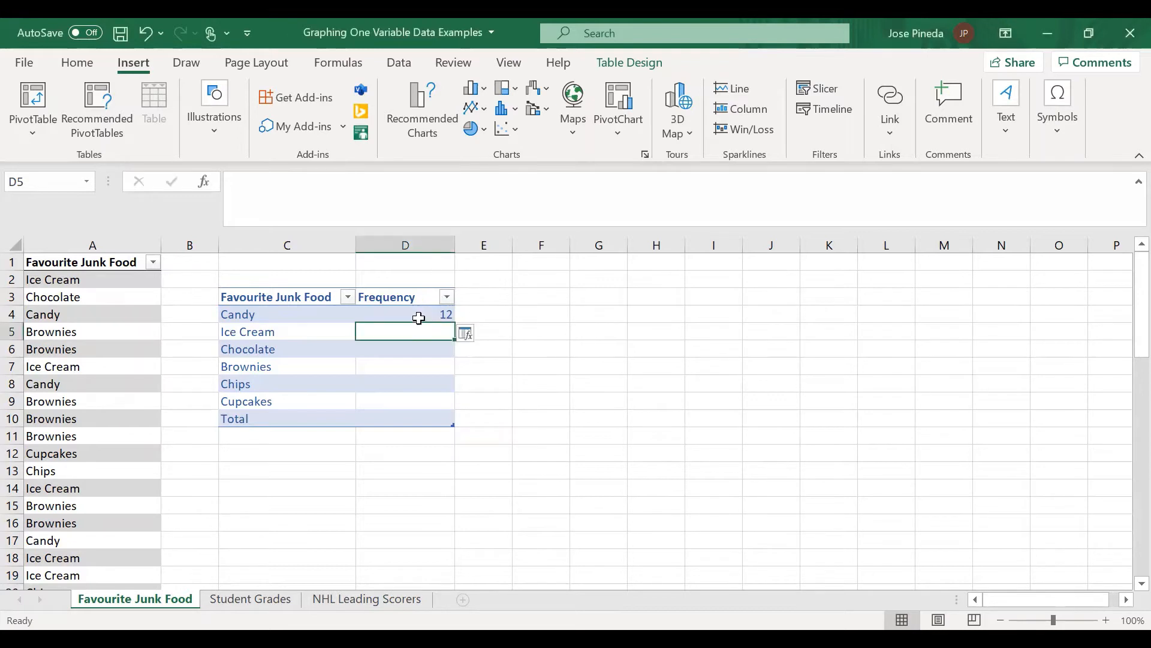
pyautogui.click(415, 185)
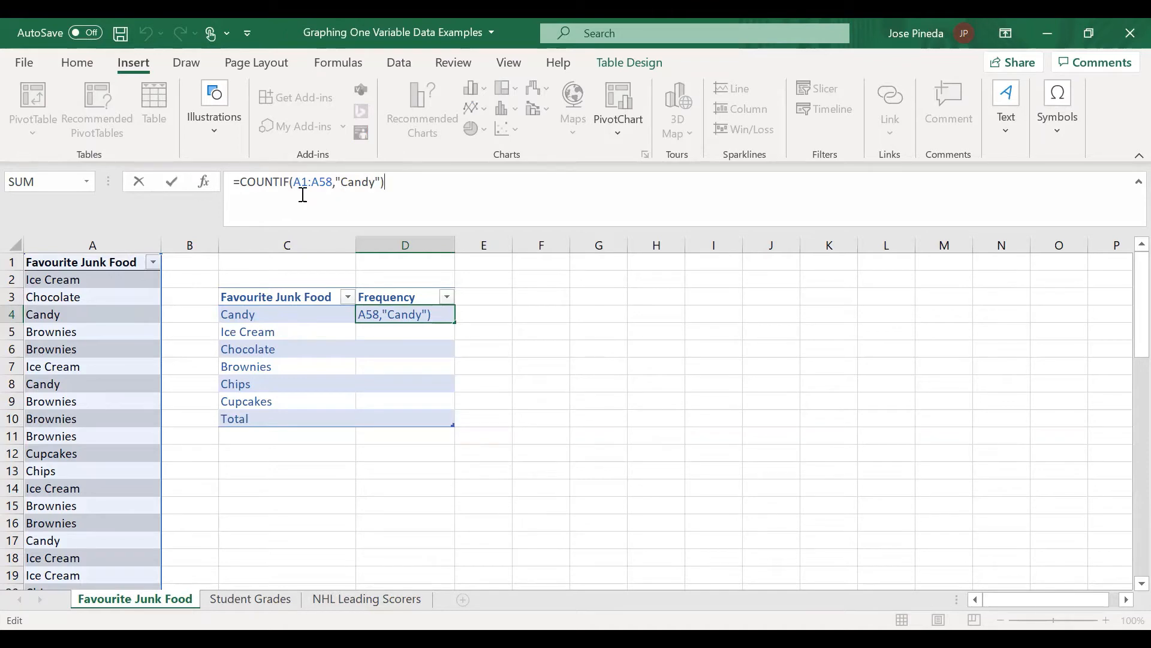
pyautogui.scroll(-9, 87, 329)
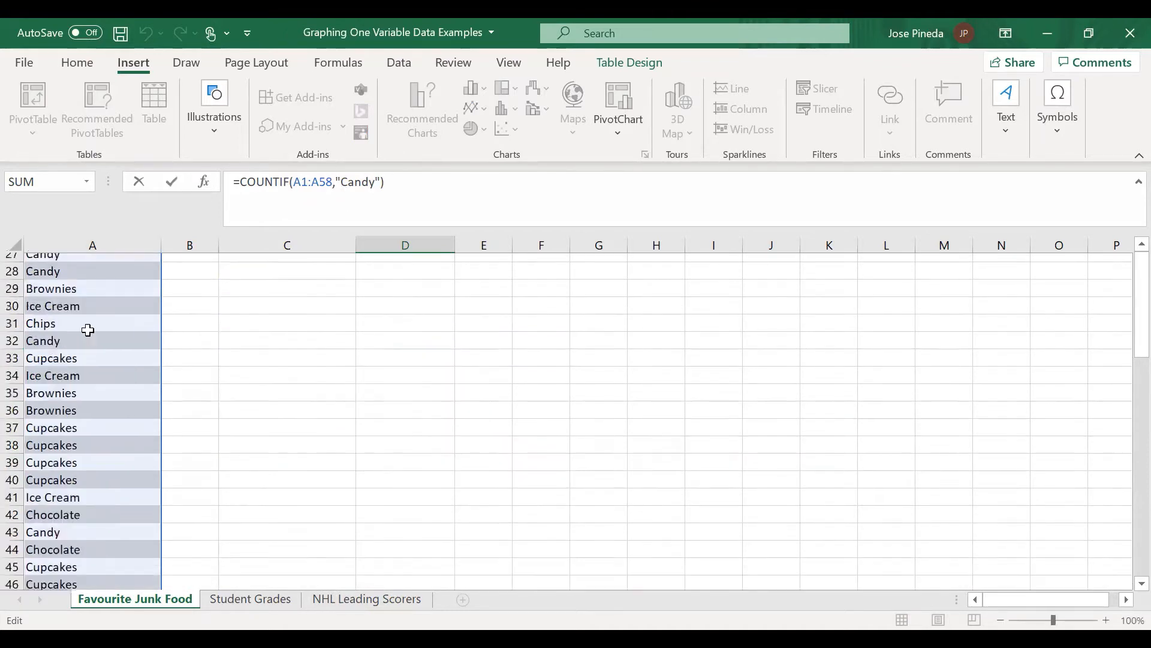
pyautogui.scroll(-6, 87, 330)
pyautogui.scroll(14, 133, 452)
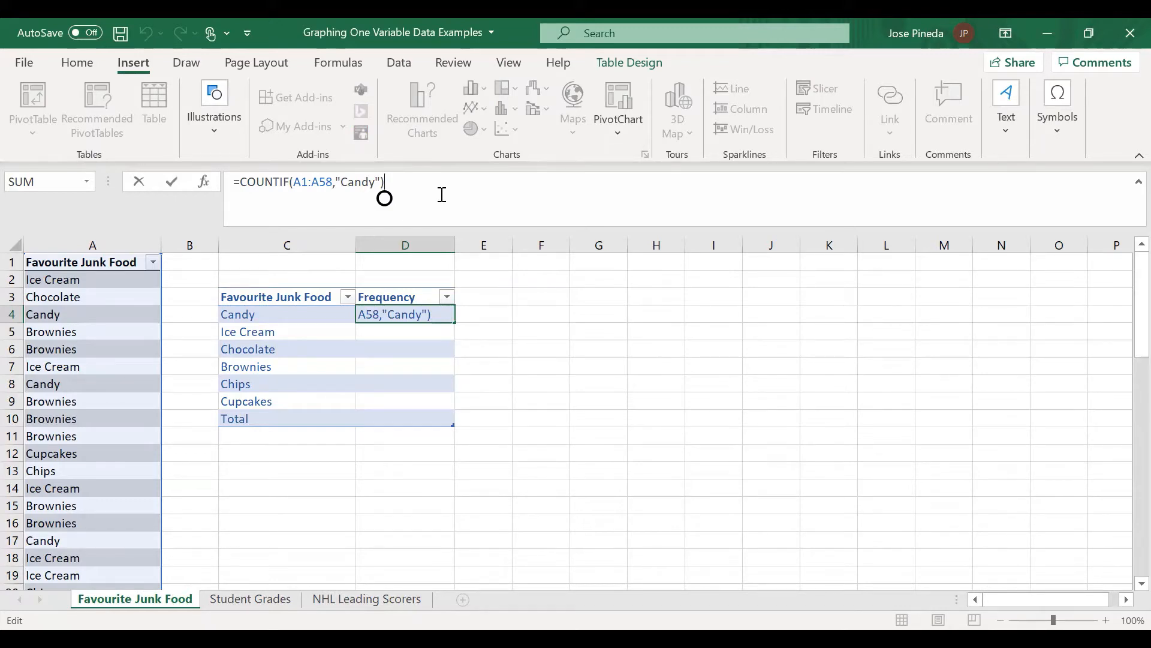
pyautogui.press('Return')
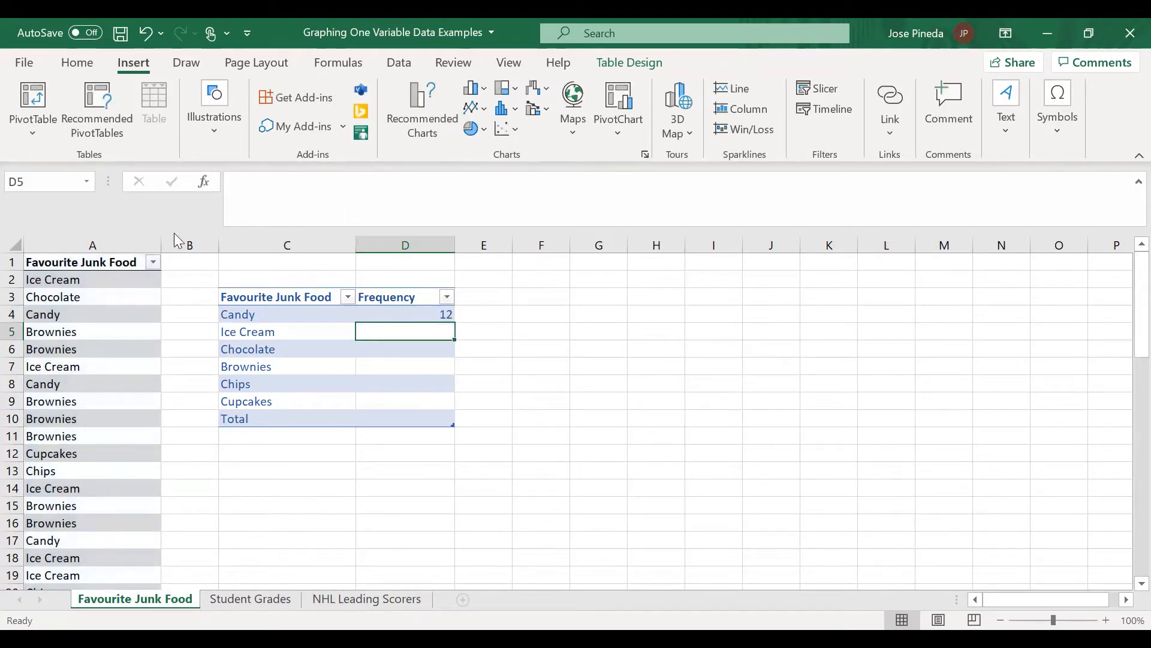
# Step: Enter the formula =Countif(a2:a58,"Ice Cream") in D5 for the Ice Cream frequency
pyautogui.scroll(-4, 109, 331)
pyautogui.scroll(-10, 109, 330)
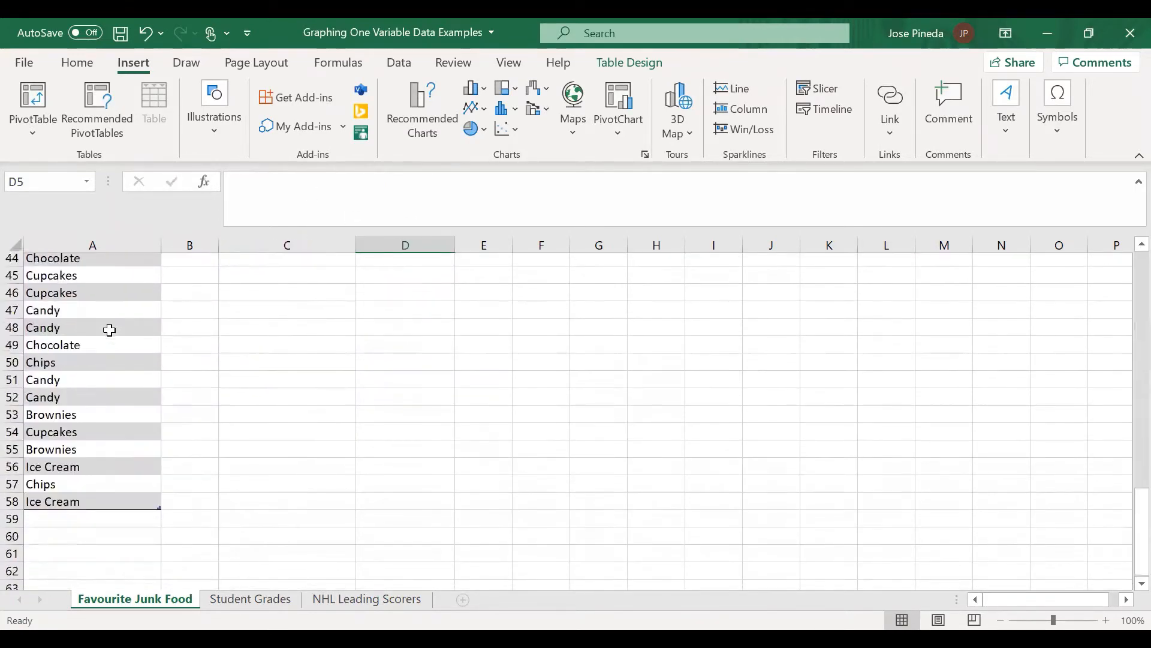
pyautogui.scroll(14, 109, 330)
pyautogui.click(295, 192)
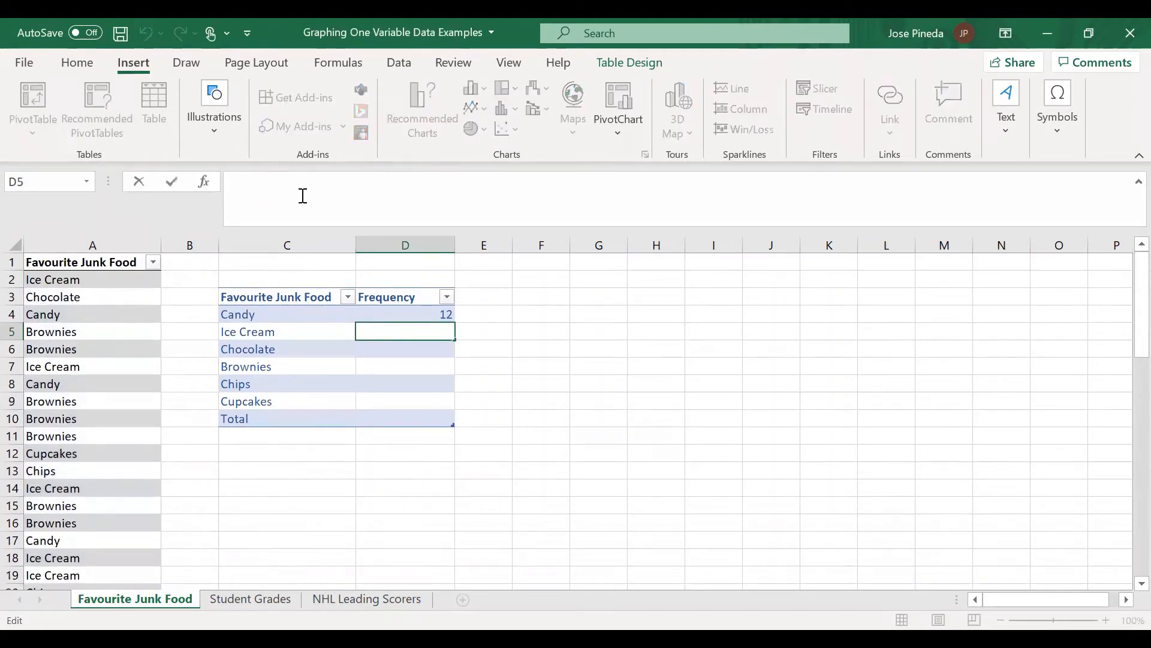
pyautogui.write('=')
pyautogui.press('capslock')
pyautogui.write('Coun')
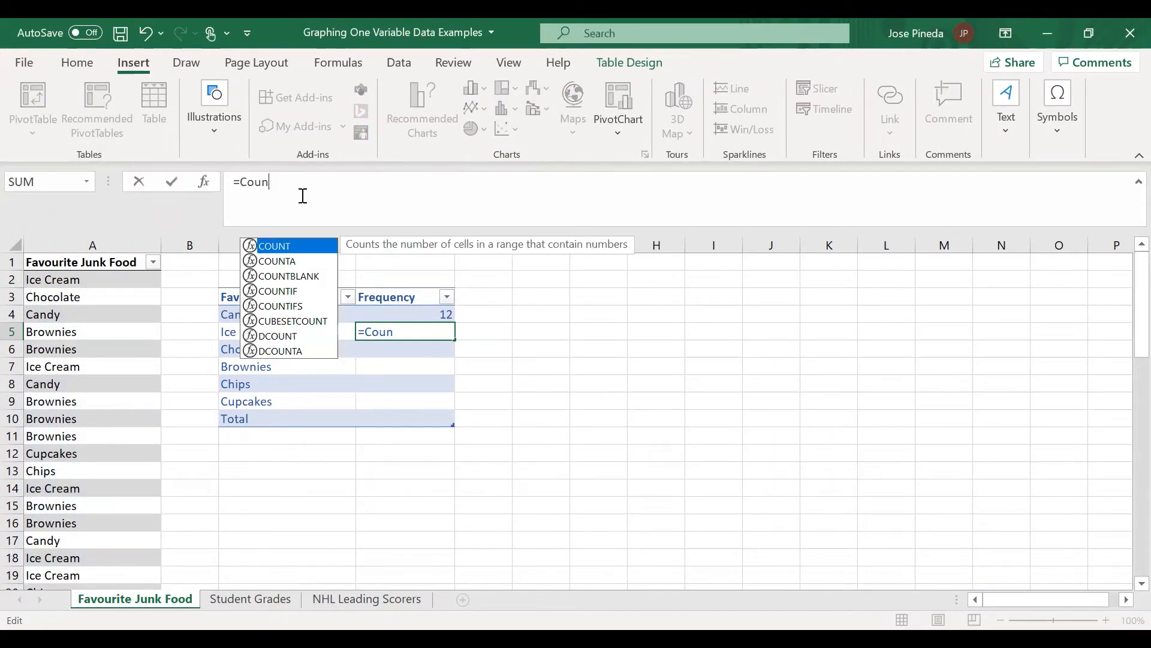
pyautogui.write('tif(')
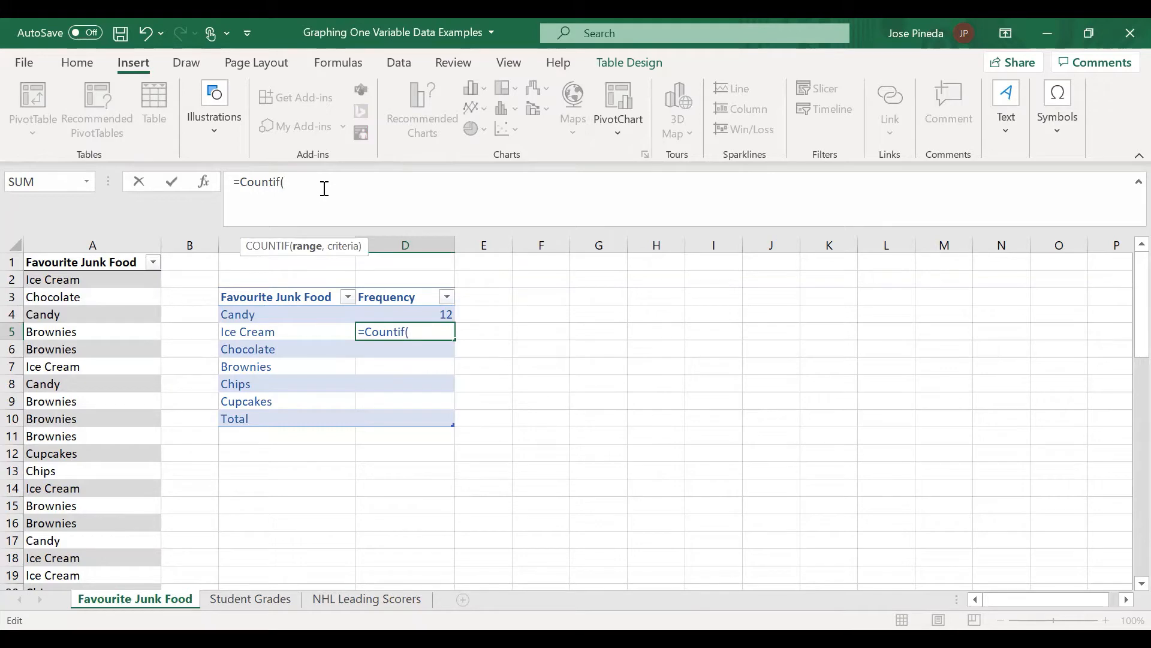
pyautogui.write('a1')
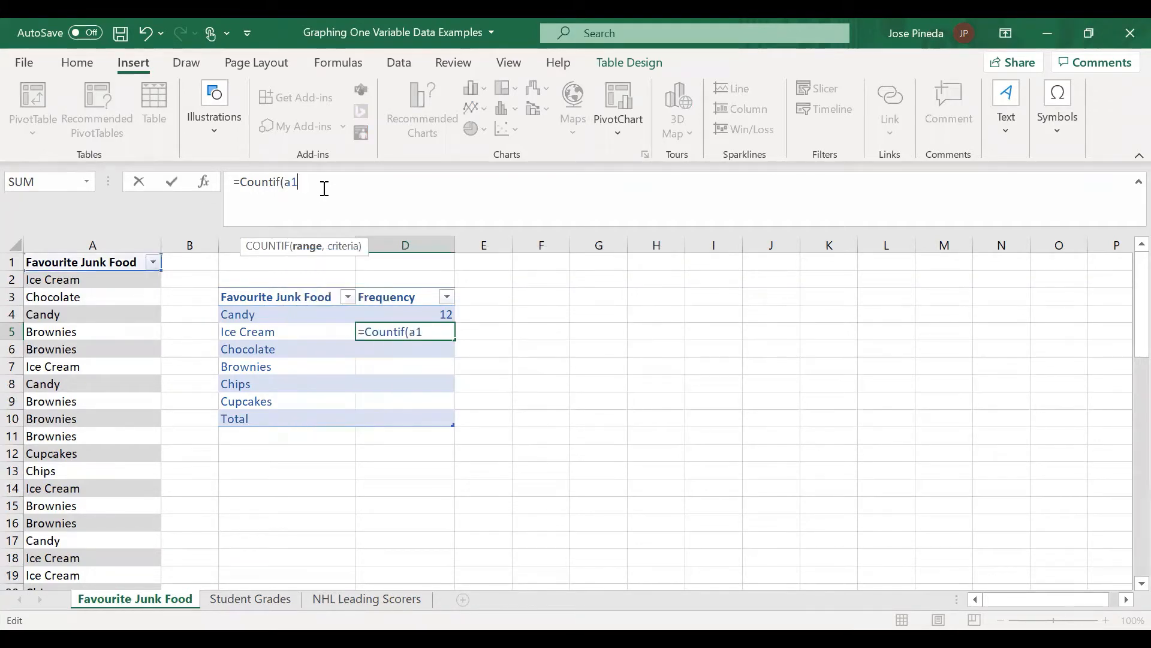
pyautogui.press('BackSpace')
pyautogui.write('2')
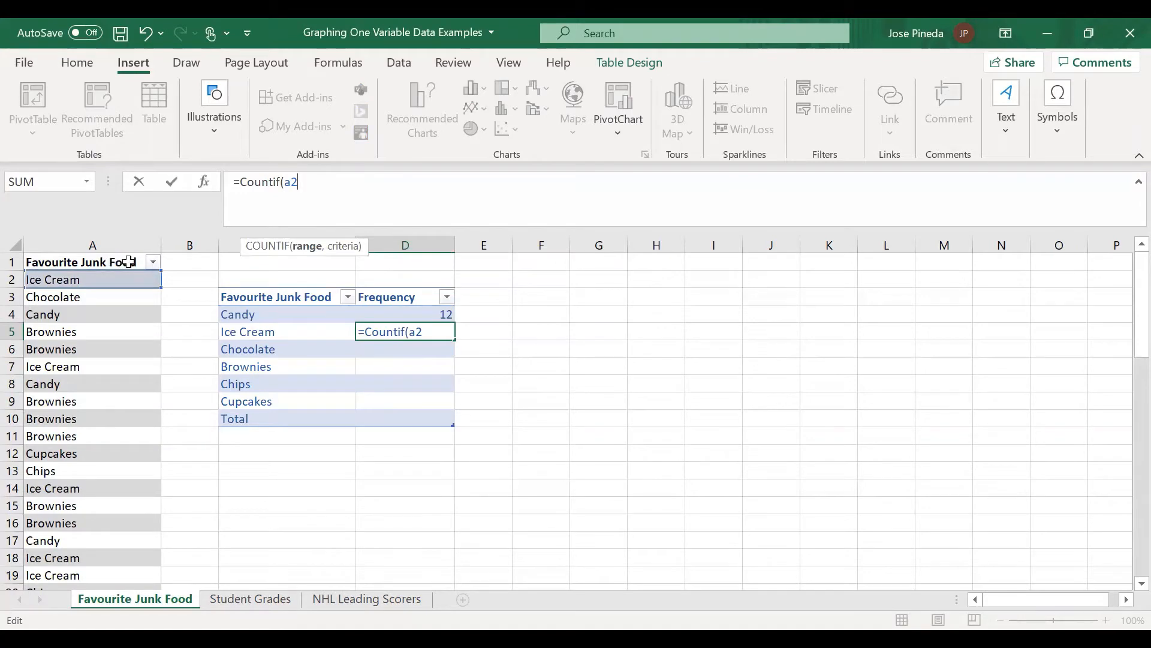
pyautogui.write(':')
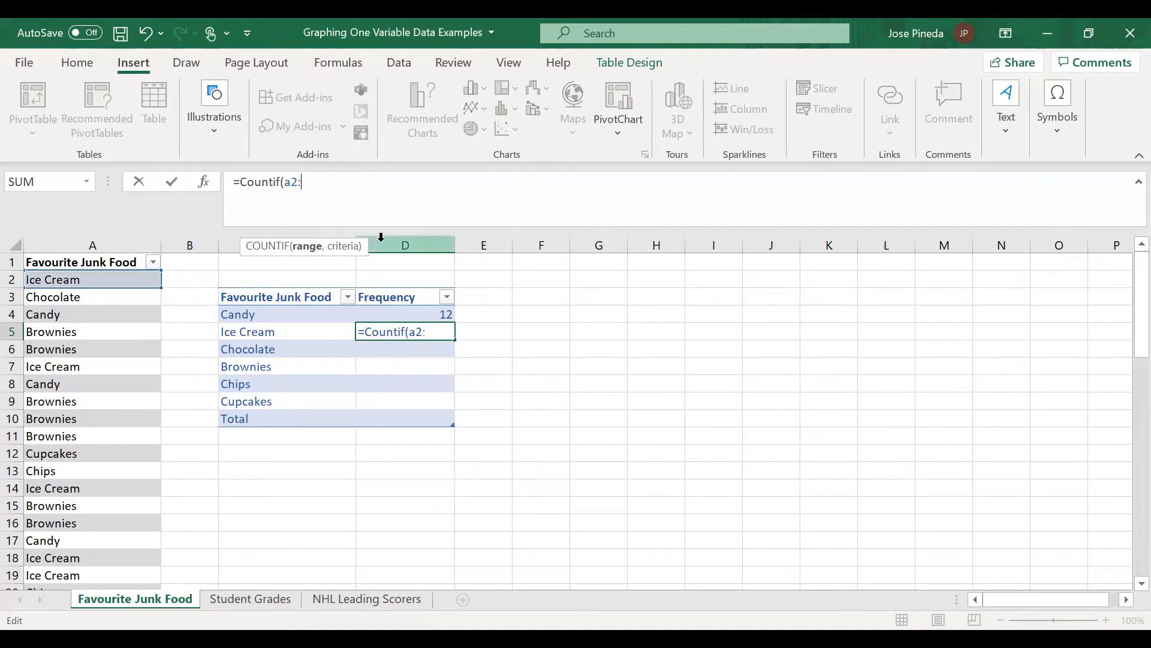
pyautogui.write('a58')
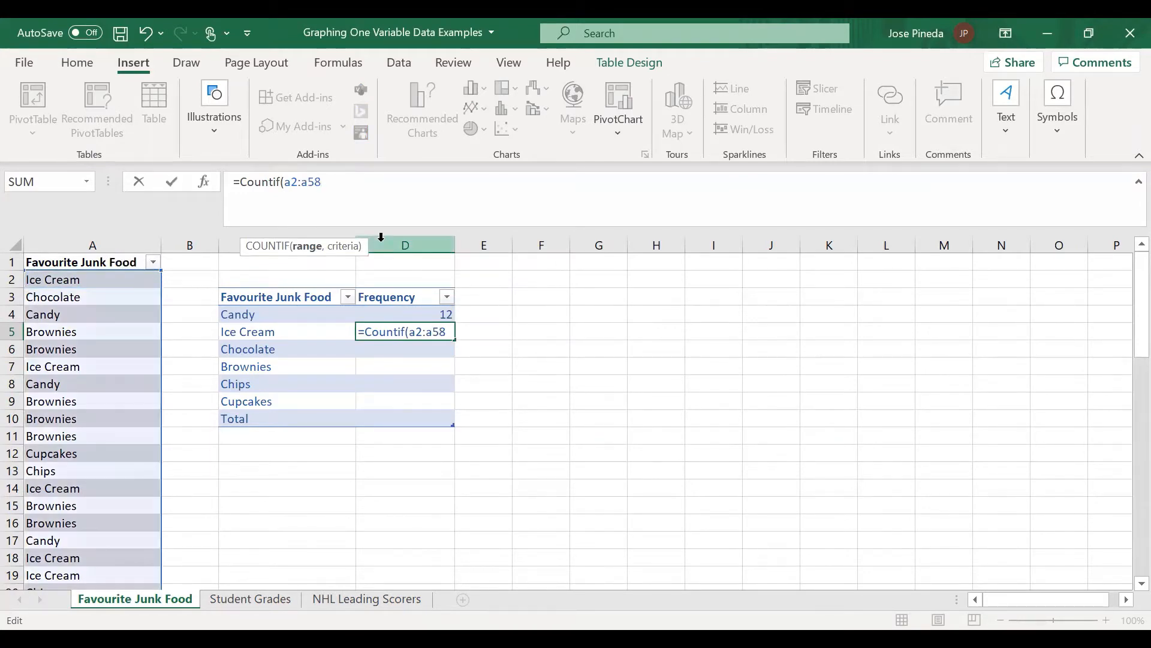
pyautogui.write(',""')
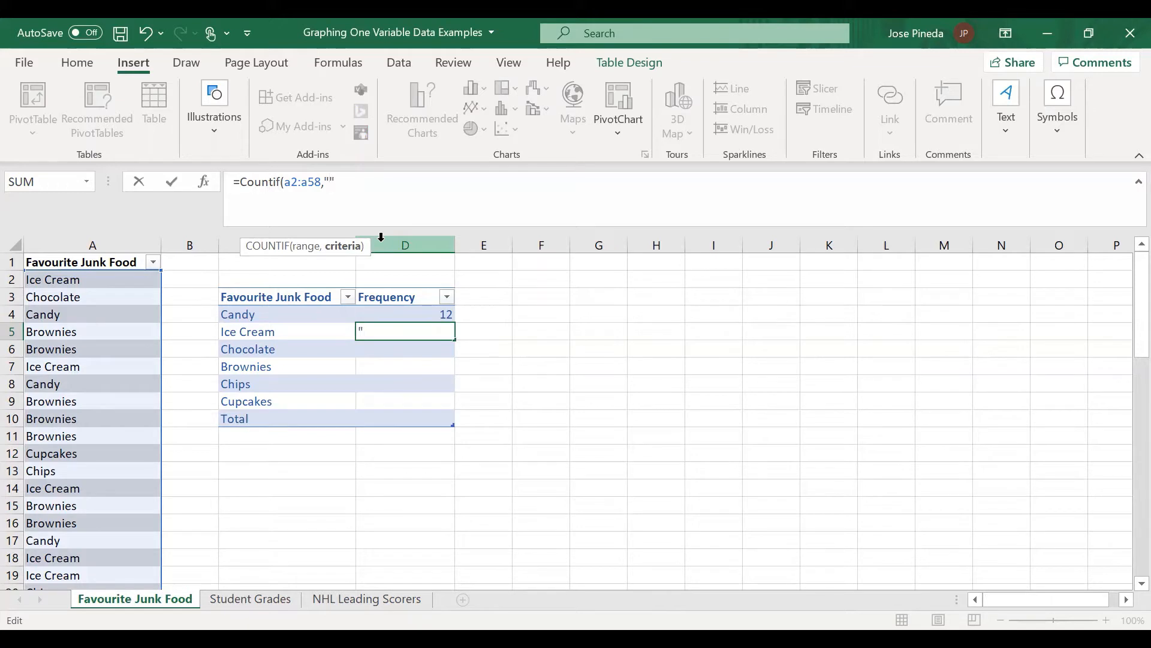
pyautogui.write('Ice Cream')
pyautogui.write(')')
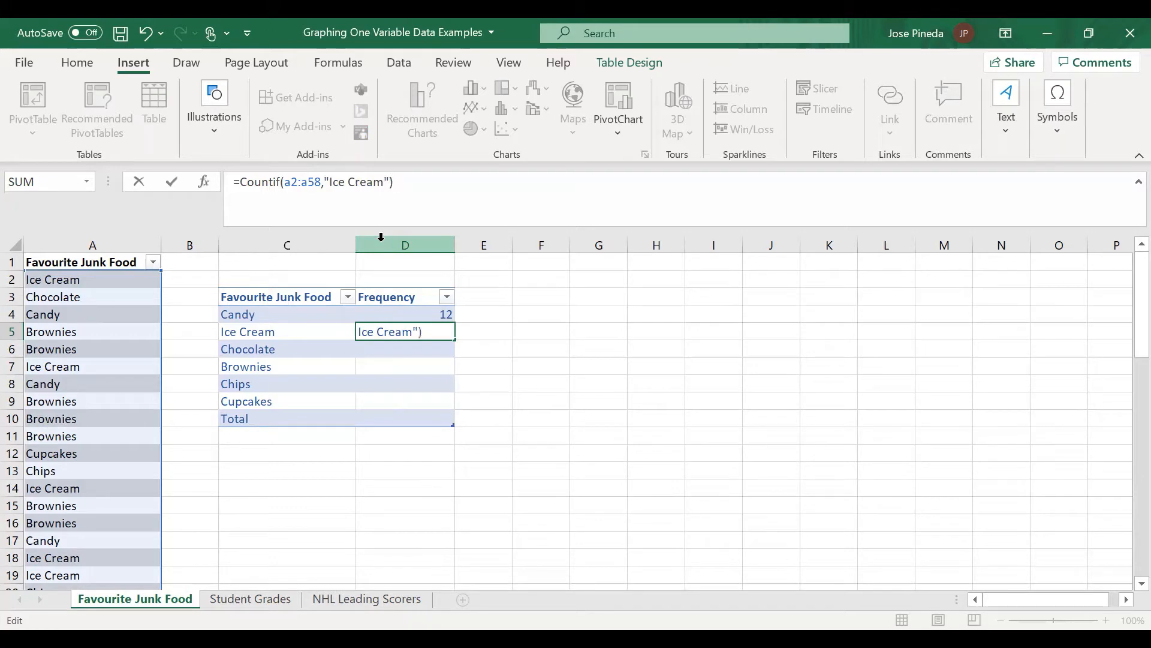
pyautogui.press('Return')
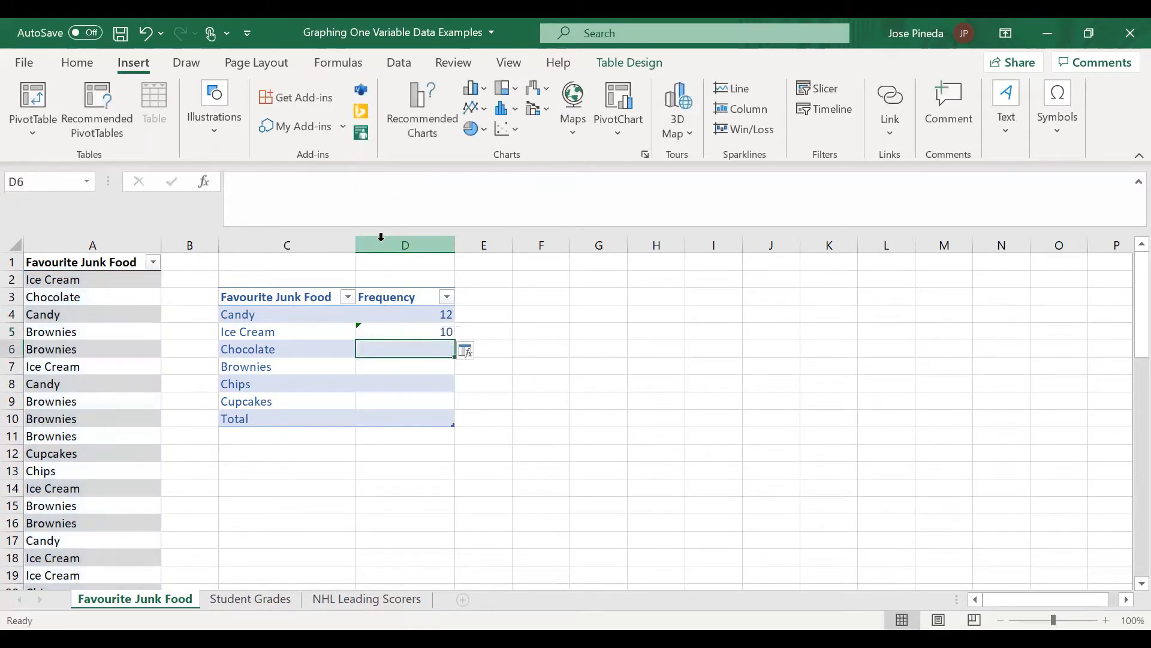
# Step: Enter the formula =countif(a2:a58,"Chocolate") in D6 for the Chocolate frequency
pyautogui.click(257, 211)
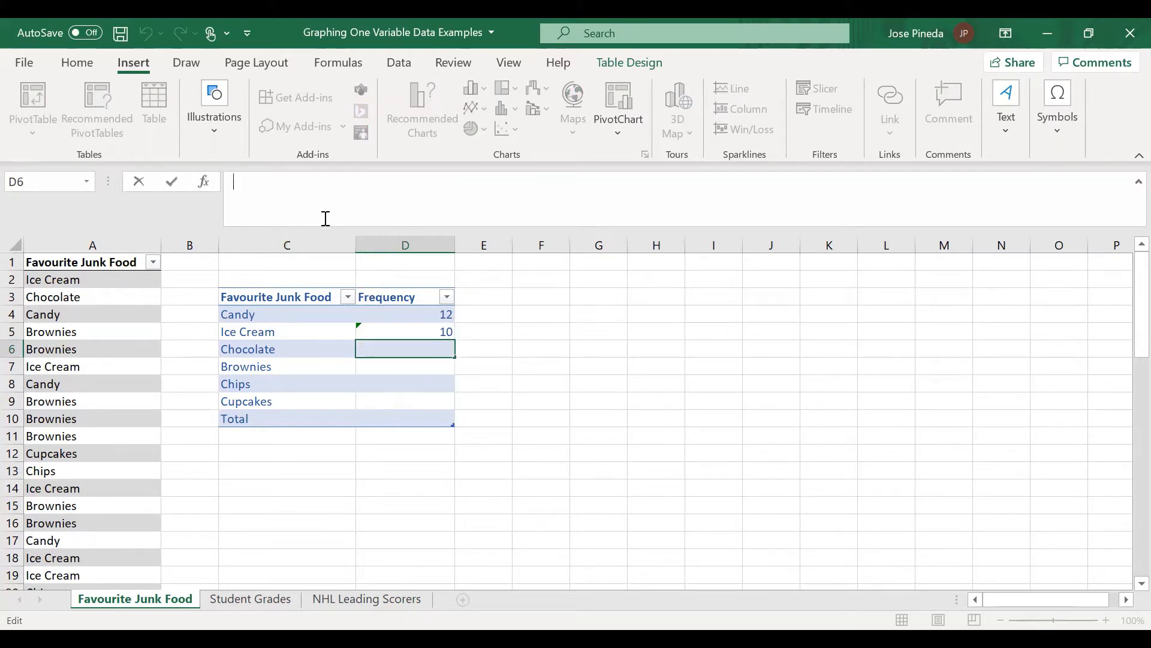
pyautogui.write('=countif')
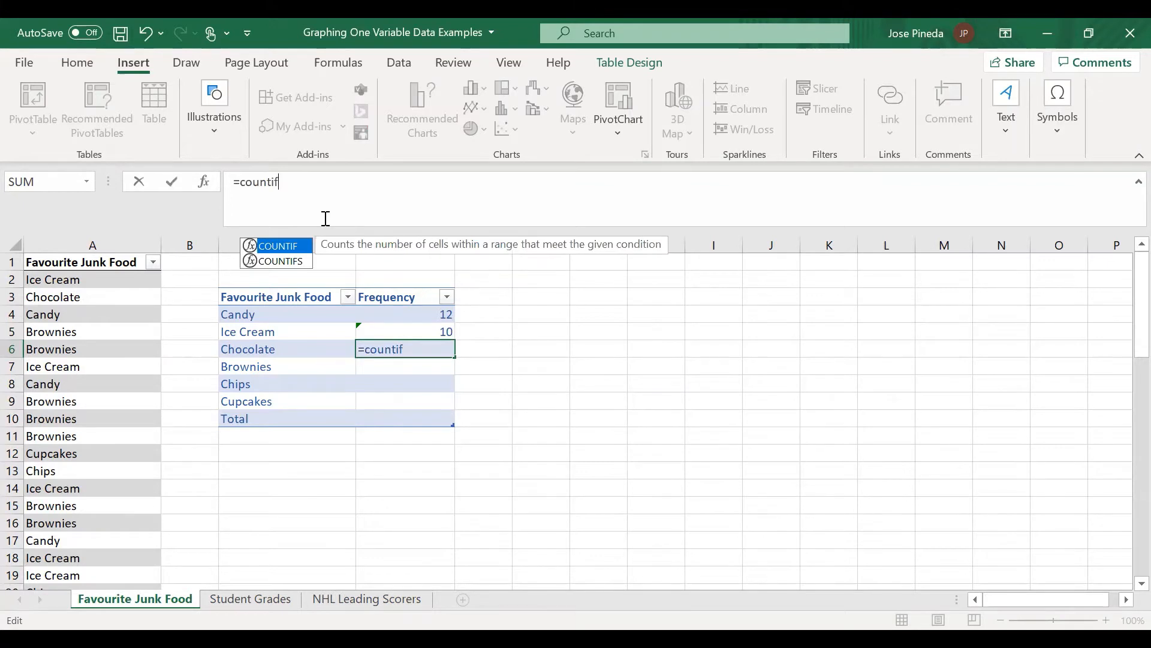
pyautogui.write('(a')
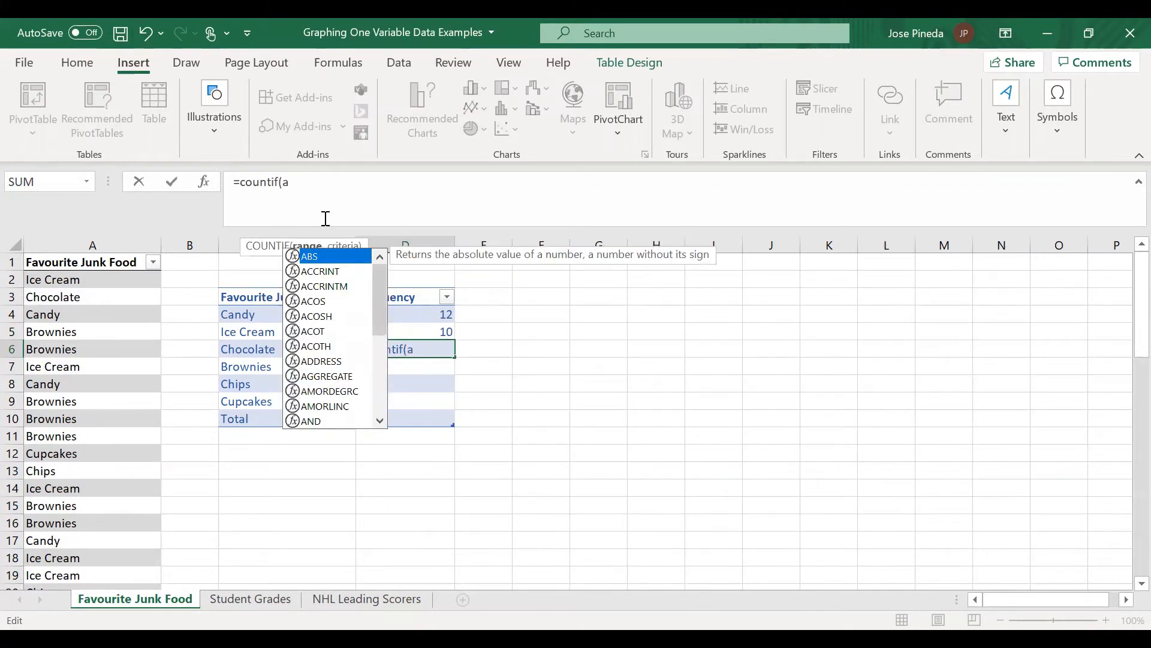
pyautogui.write('2:')
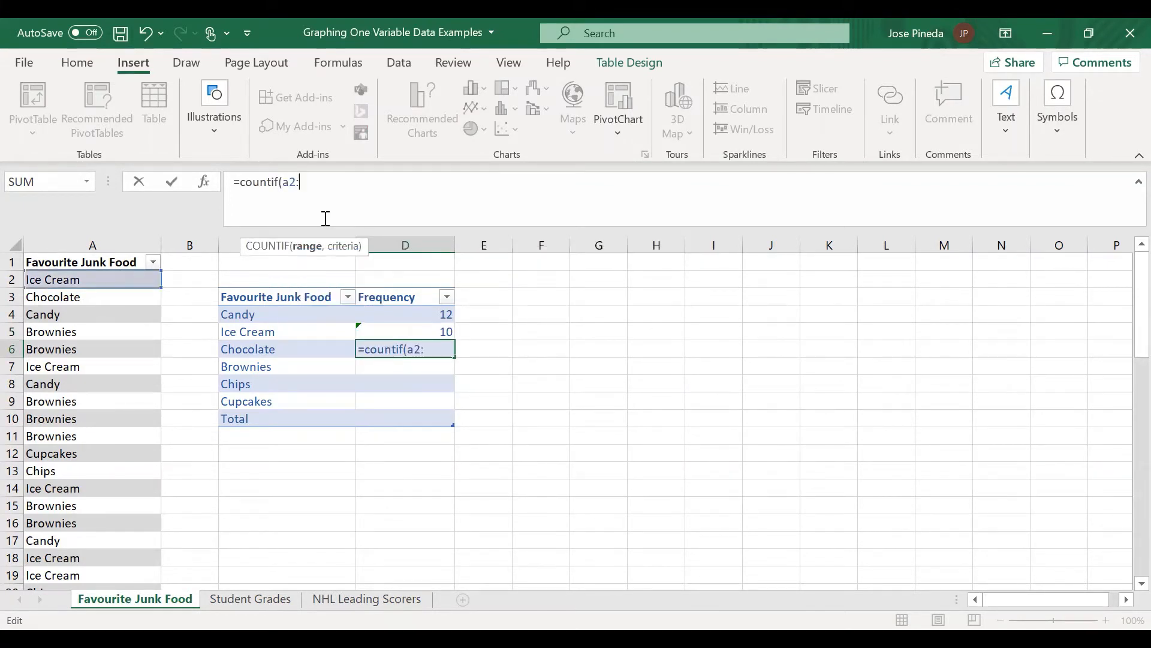
pyautogui.write('a58')
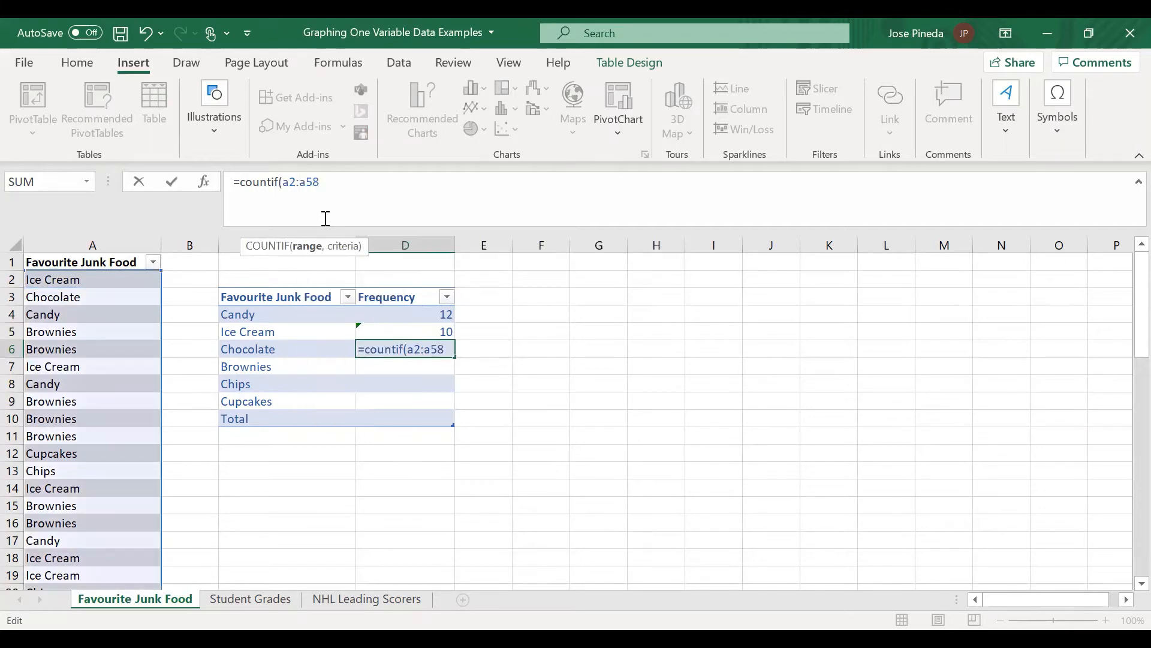
pyautogui.write(',""')
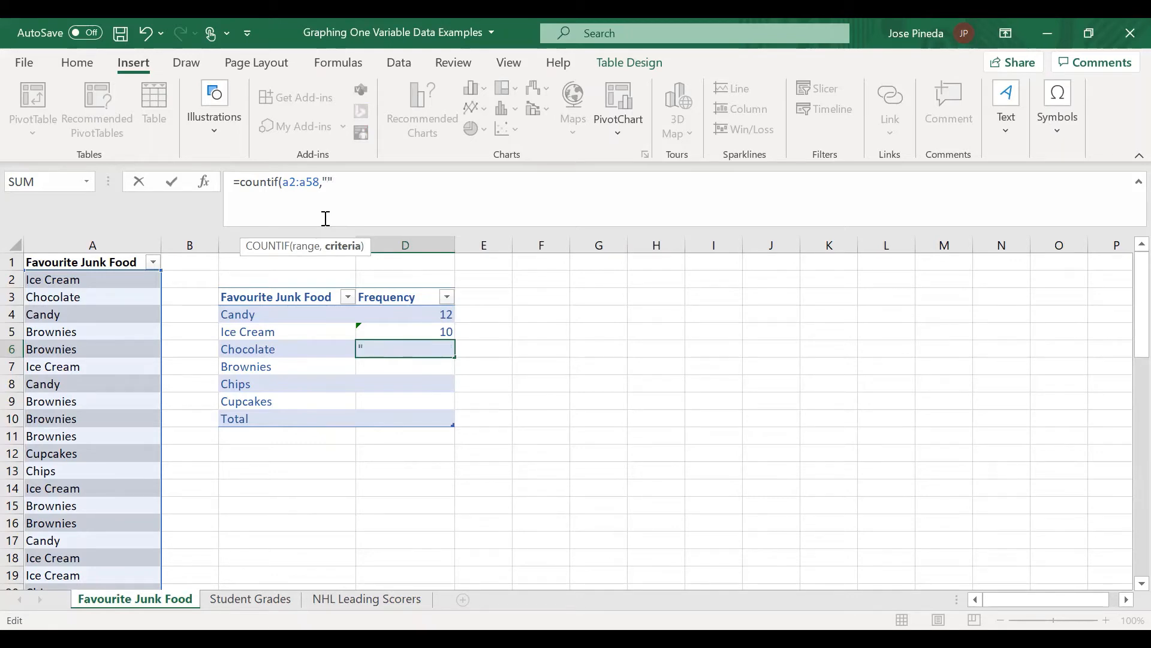
pyautogui.write('Chocolate')
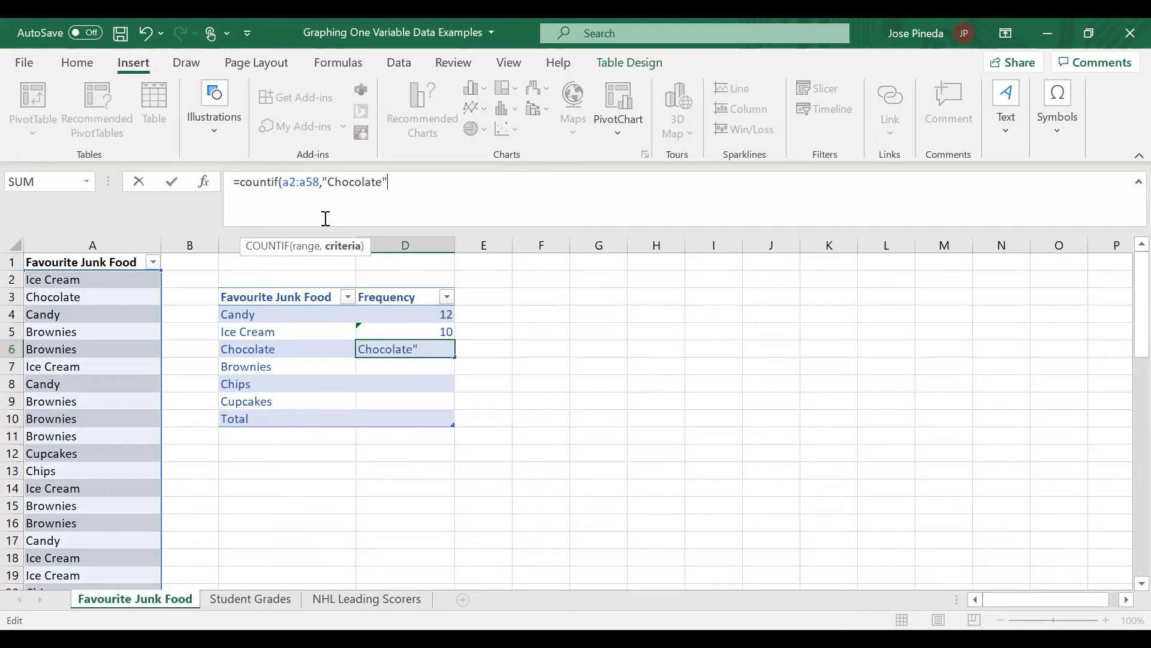
pyautogui.write(')')
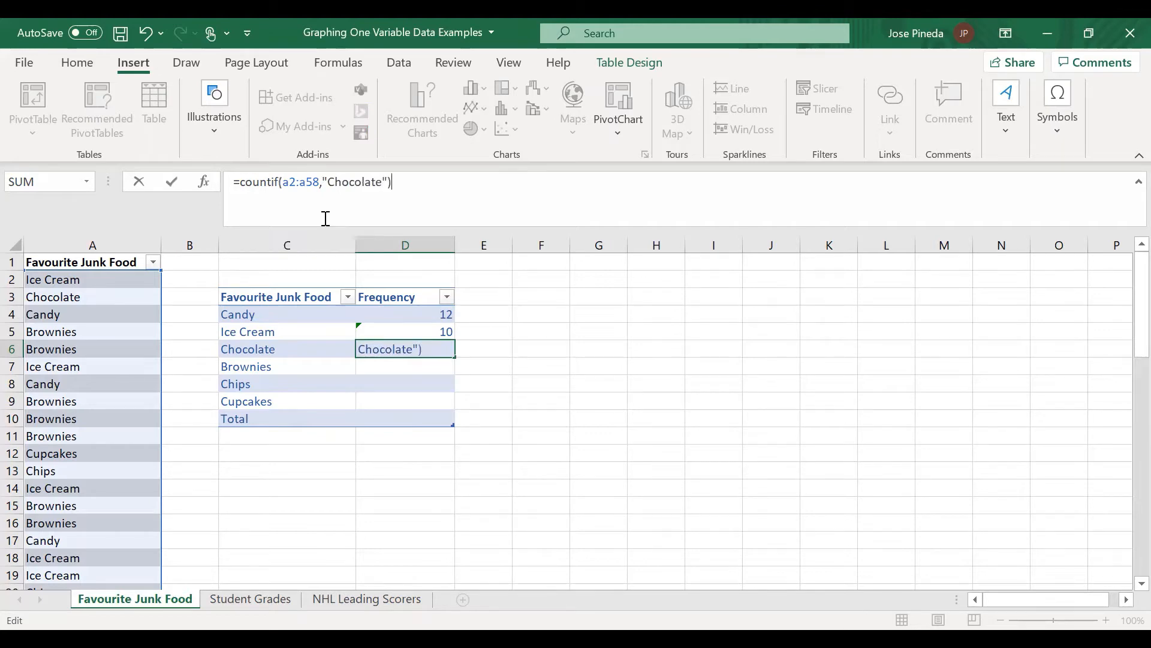
pyautogui.press('Return')
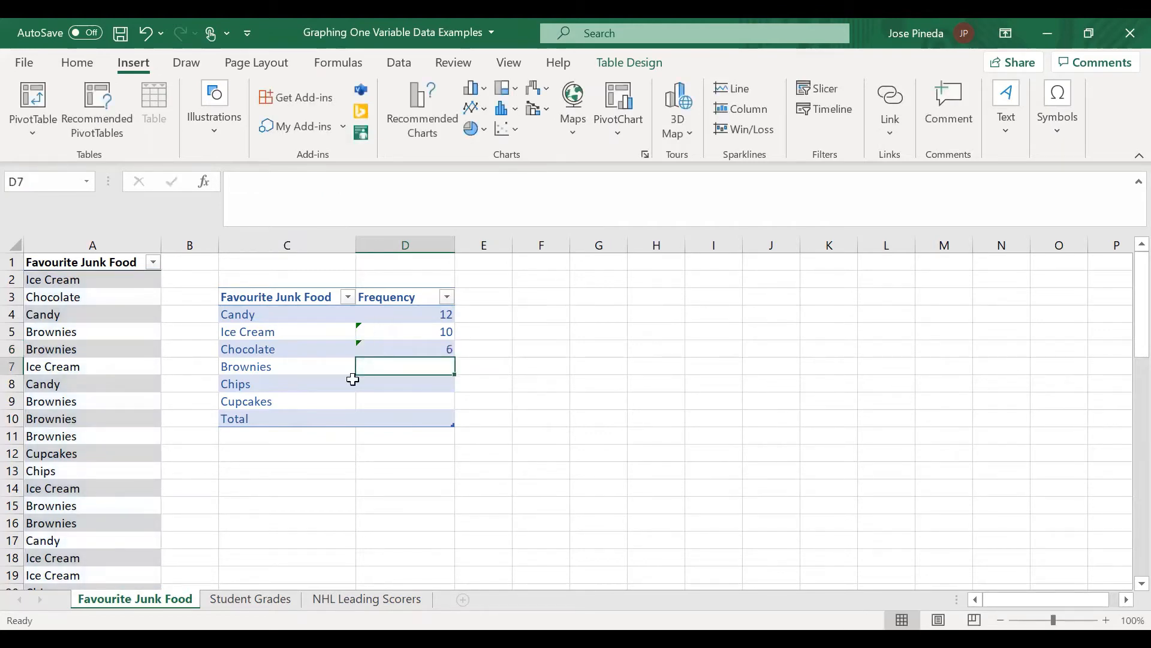
# Step: Enter the formula =countif(a2:a58,"Brownies") in D7 for the Brownies frequency
pyautogui.click(260, 188)
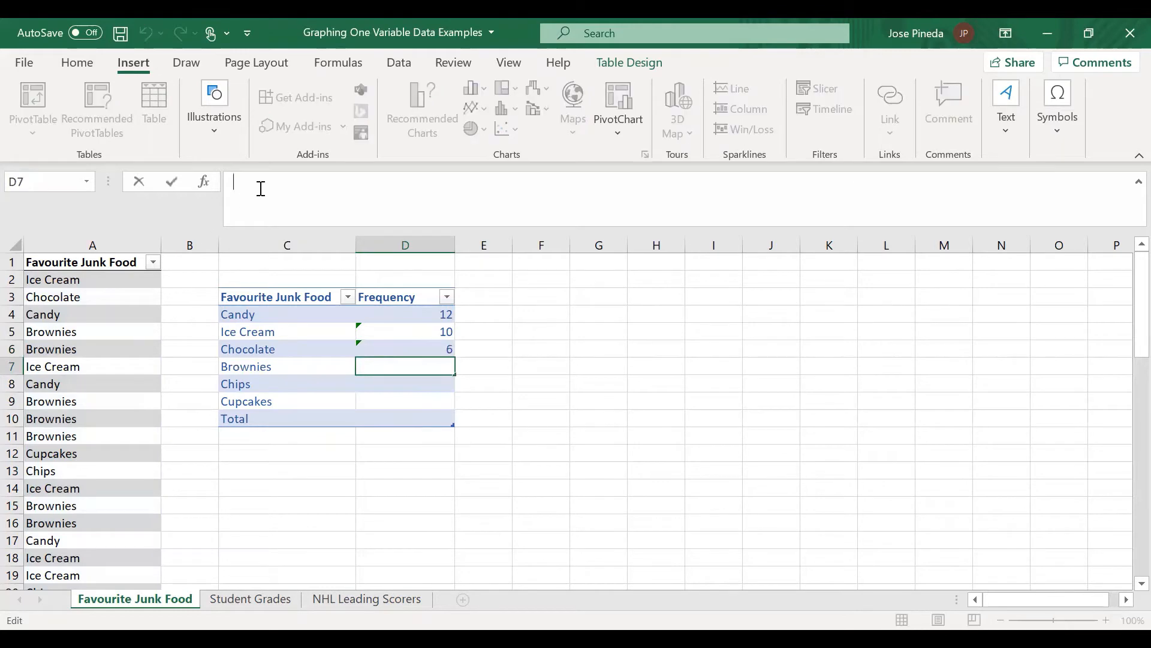
pyautogui.write('+')
pyautogui.press('BackSpace')
pyautogui.write('=countif(')
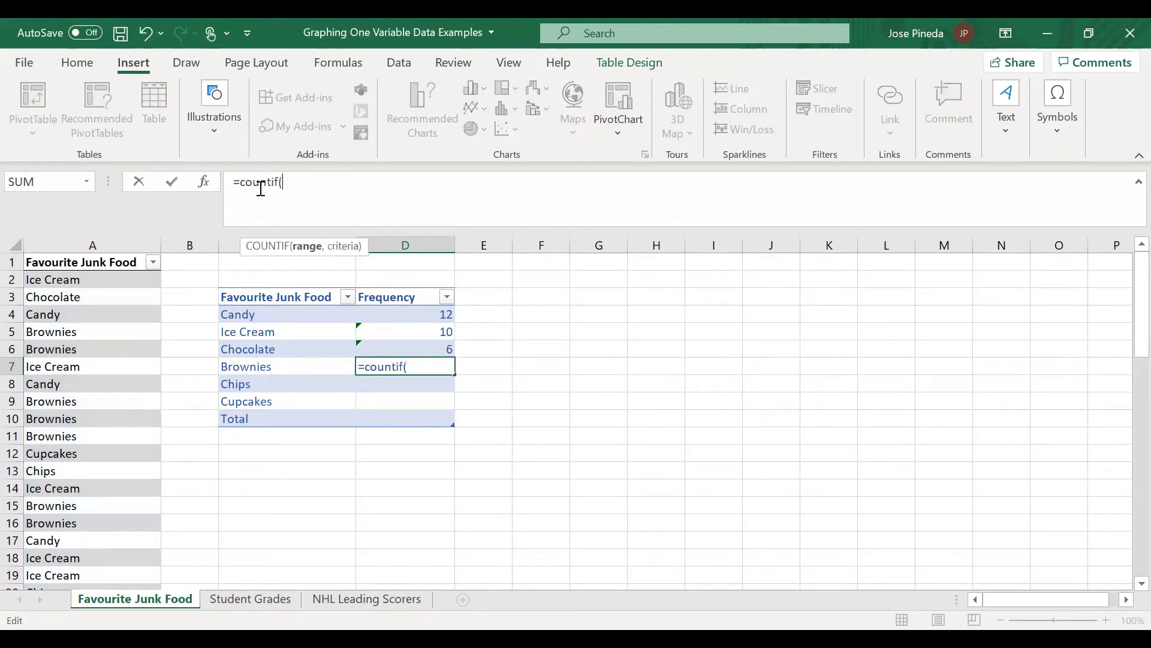
pyautogui.write('a2:')
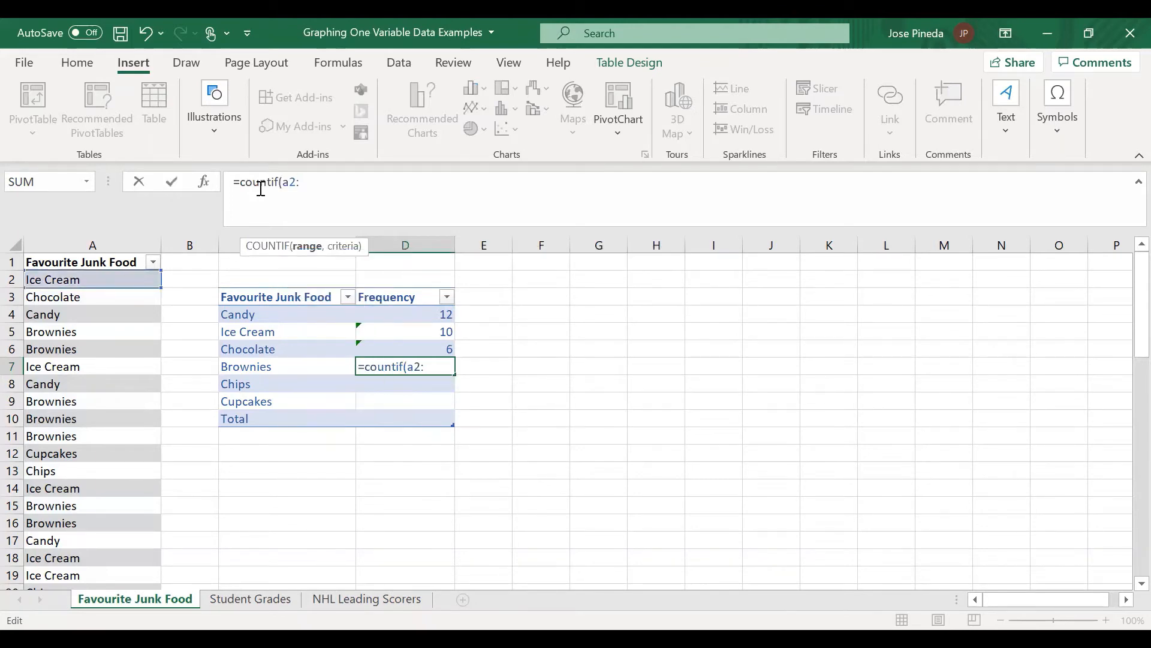
pyautogui.write('a58,"')
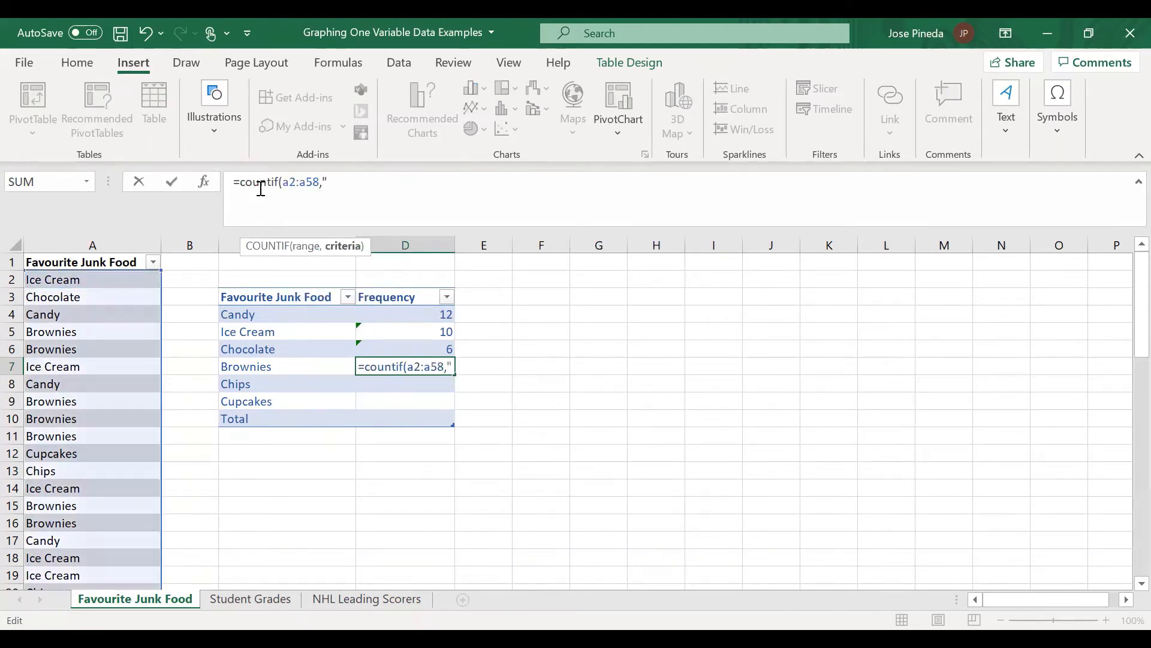
pyautogui.write('Brown')
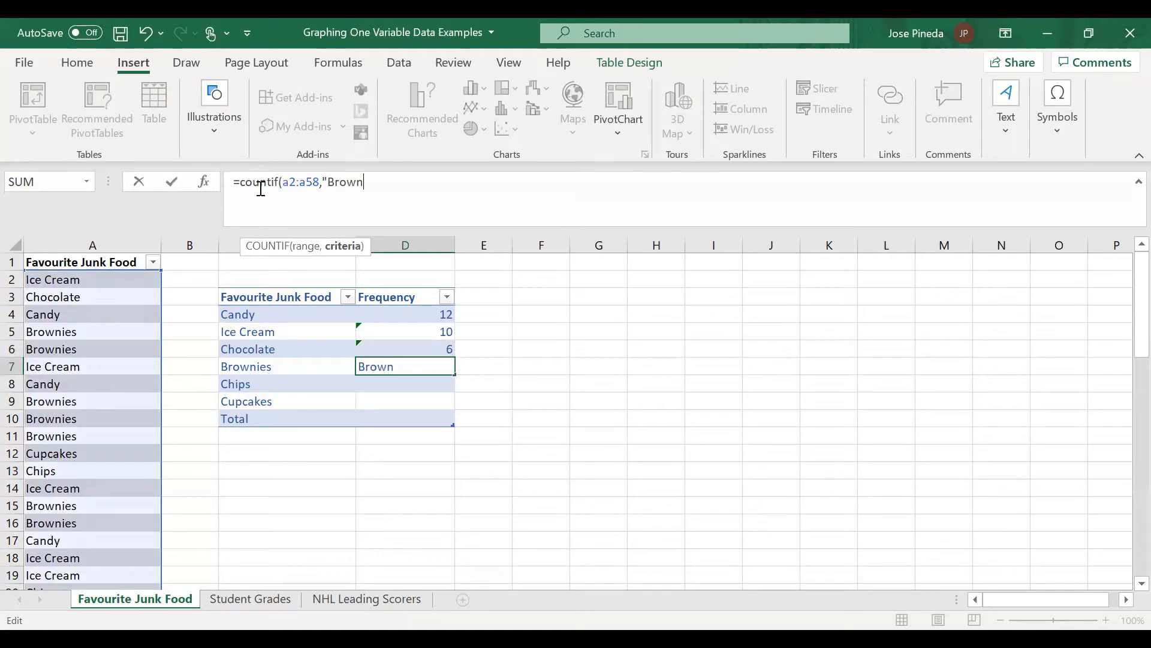
pyautogui.write('ies")')
pyautogui.press('Return')
# Step: Enter the formula =countif(A:A,"Chips") in D8 for the Chips frequency, counting over the whole of column A
pyautogui.click(270, 203)
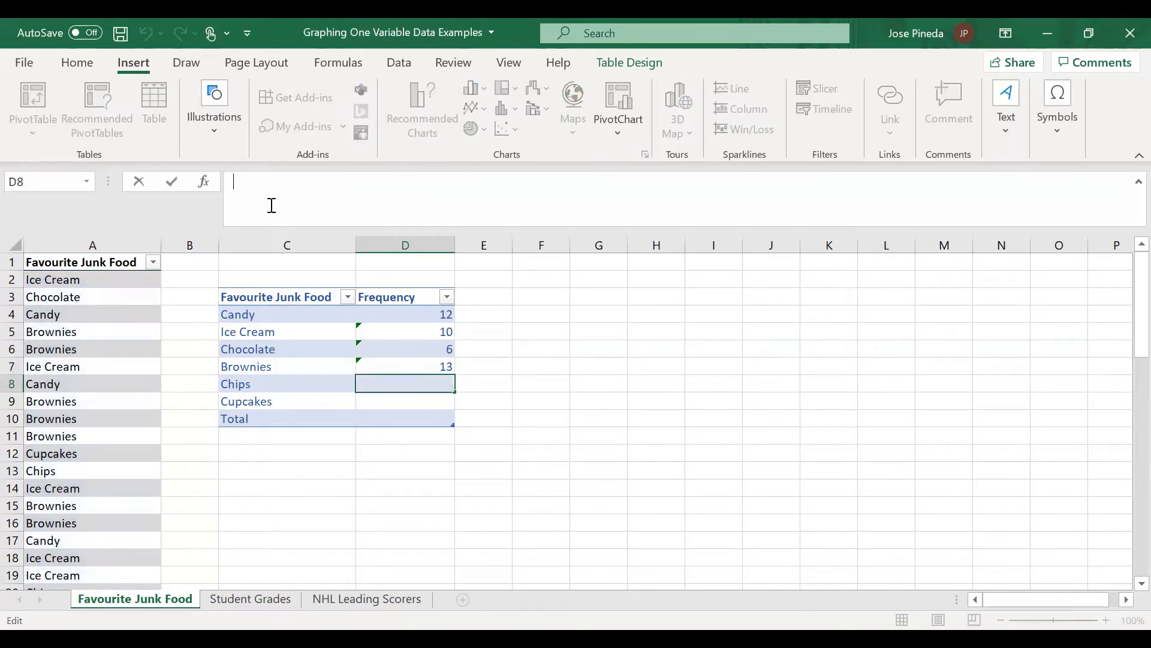
pyautogui.write('=countif(A')
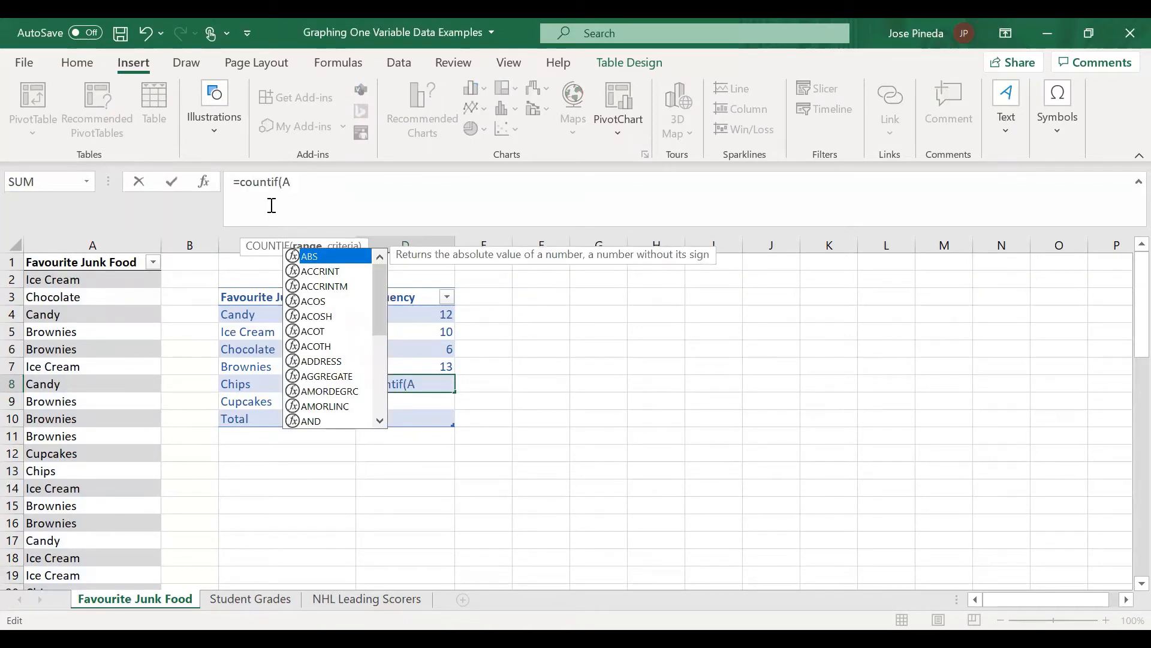
pyautogui.write(':A')
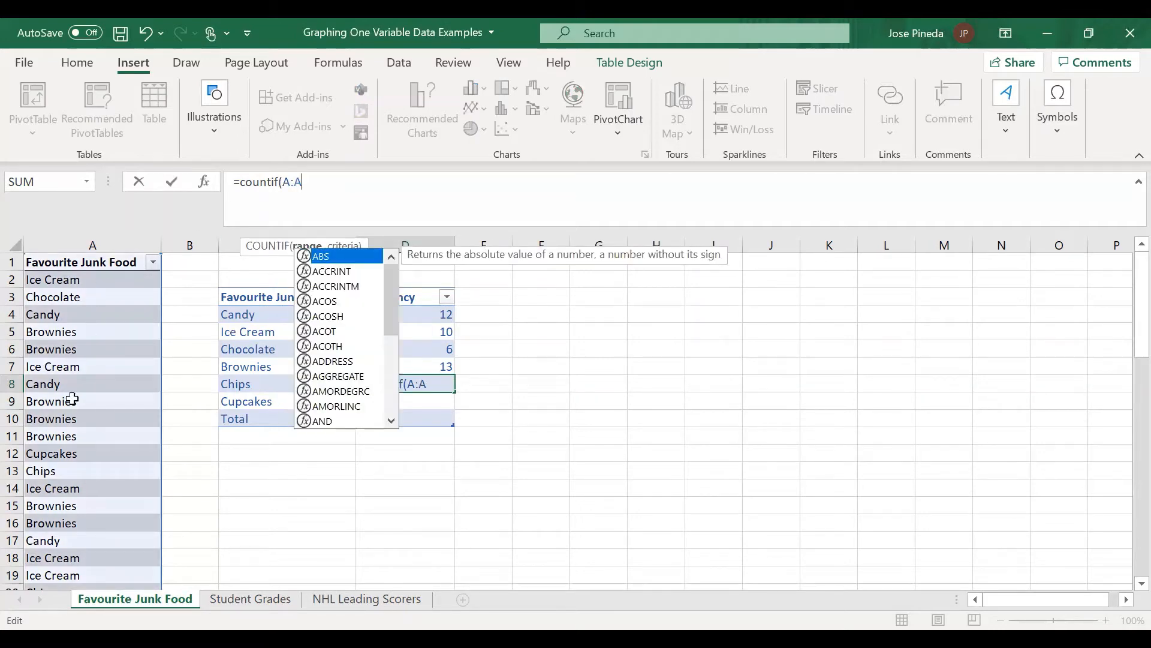
pyautogui.scroll(-18, 72, 420)
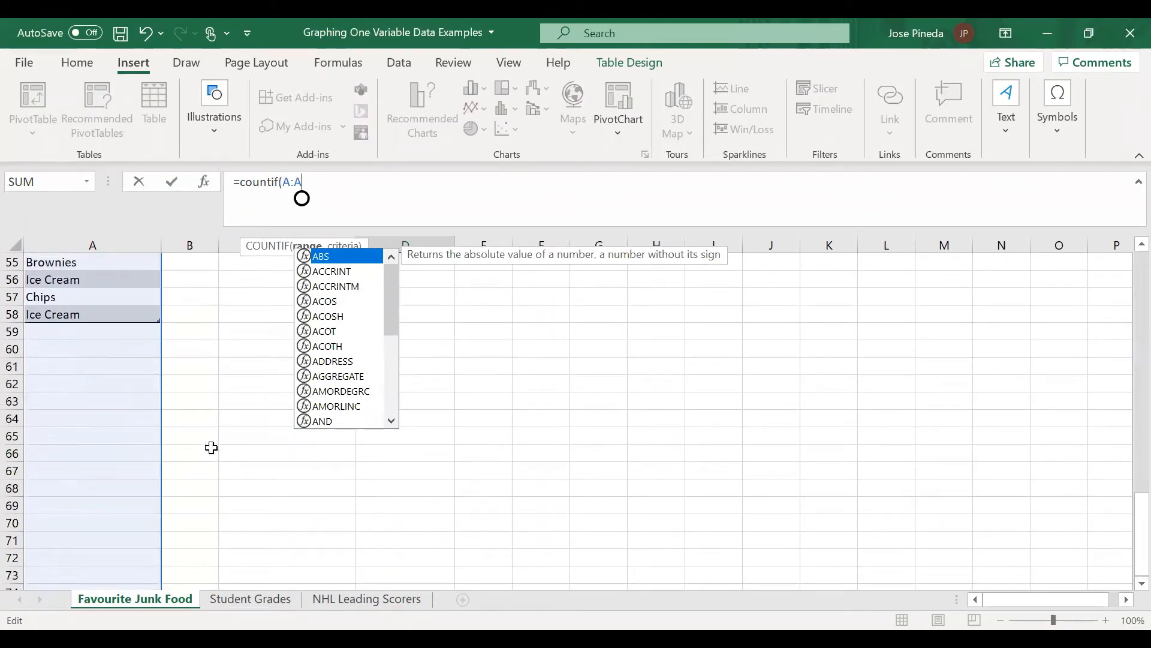
pyautogui.scroll(18, 192, 468)
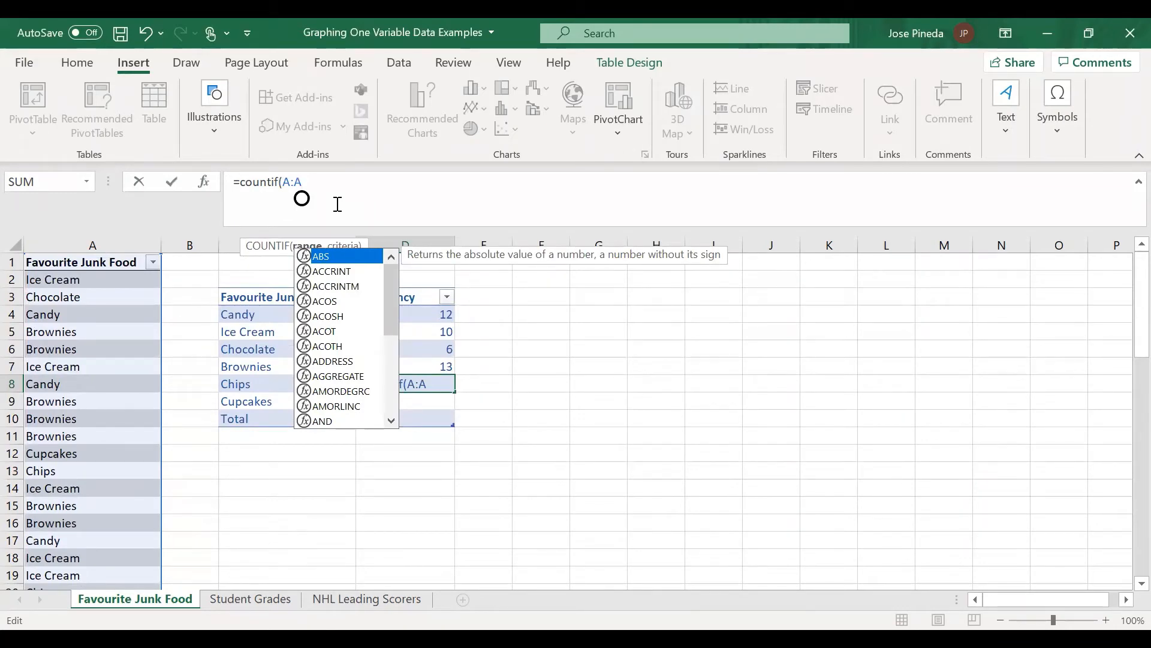
pyautogui.write(',"cHIPS')
pyautogui.press('BackSpace')
pyautogui.press('BackSpace')
pyautogui.press('BackSpace')
pyautogui.press('BackSpace')
pyautogui.press('BackSpace')
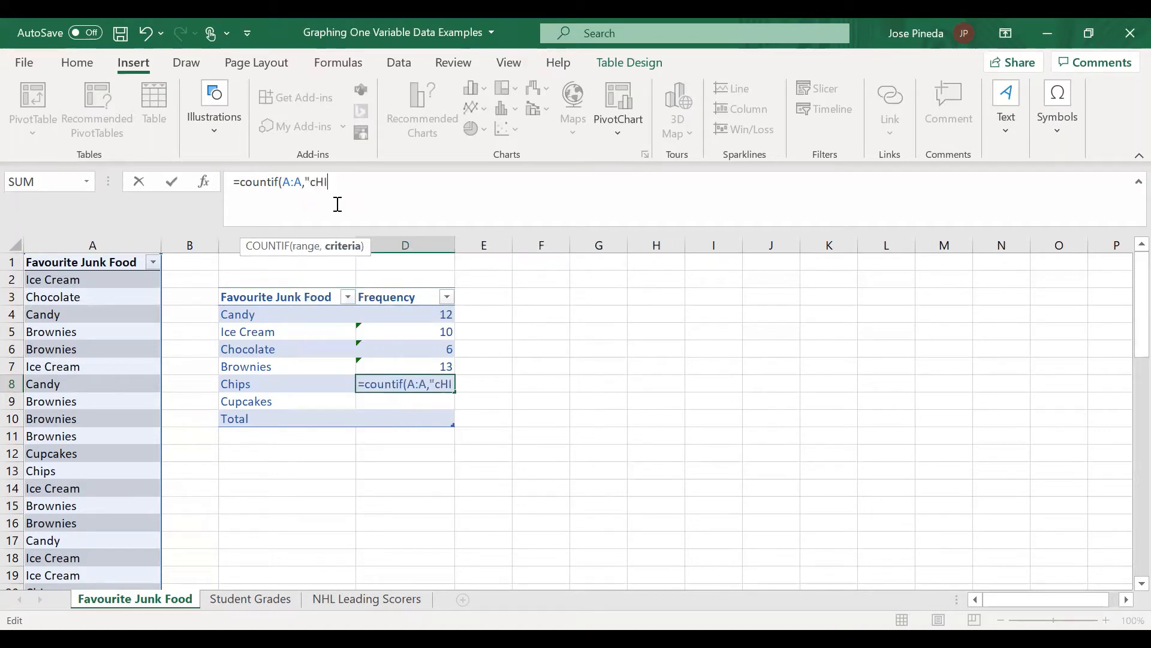
pyautogui.write('Chips')
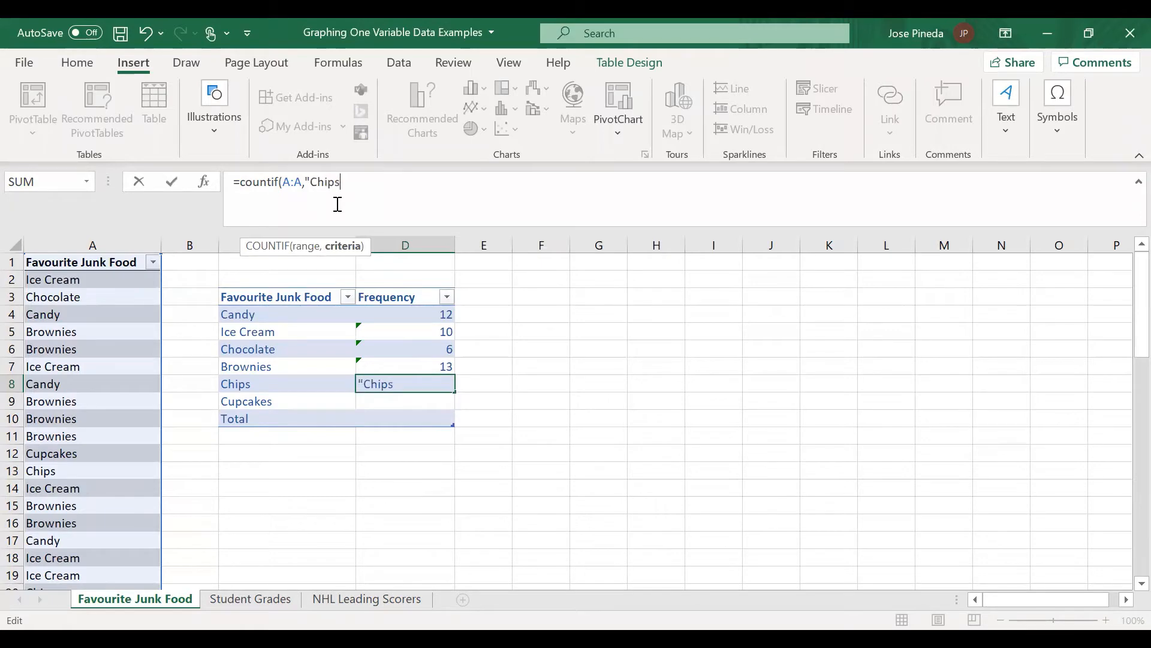
pyautogui.write('")')
pyautogui.press('Return')
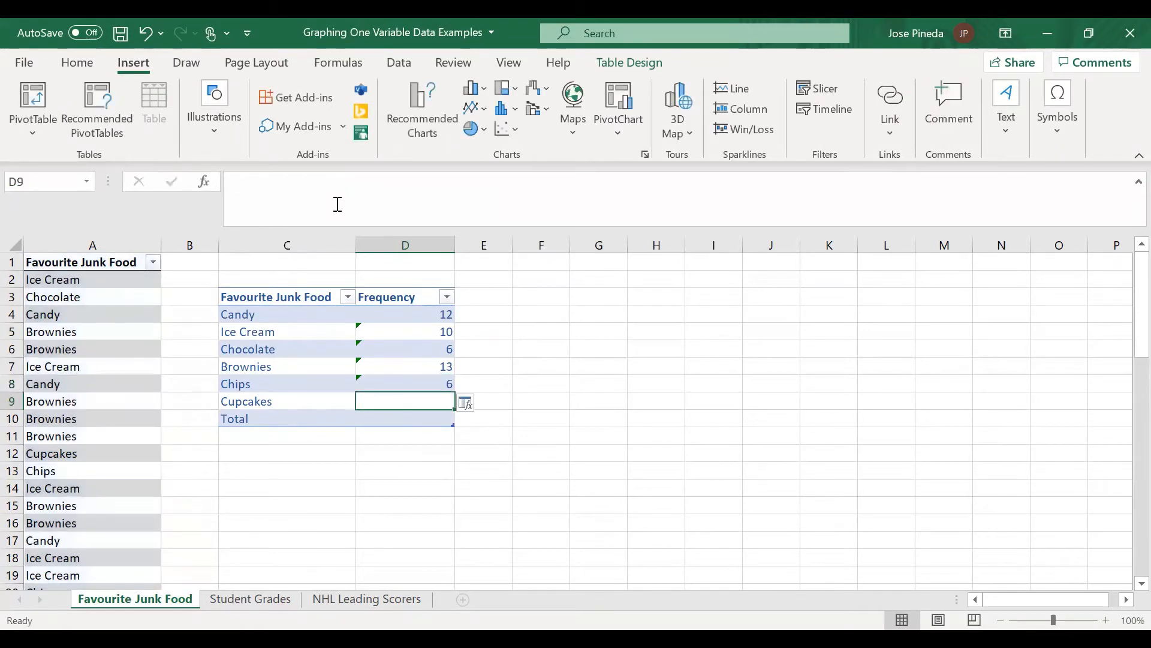
# Step: Enter the formula =countif(a:a,"Cupcakes") in D9 for the Cupcakes frequency
pyautogui.write('=')
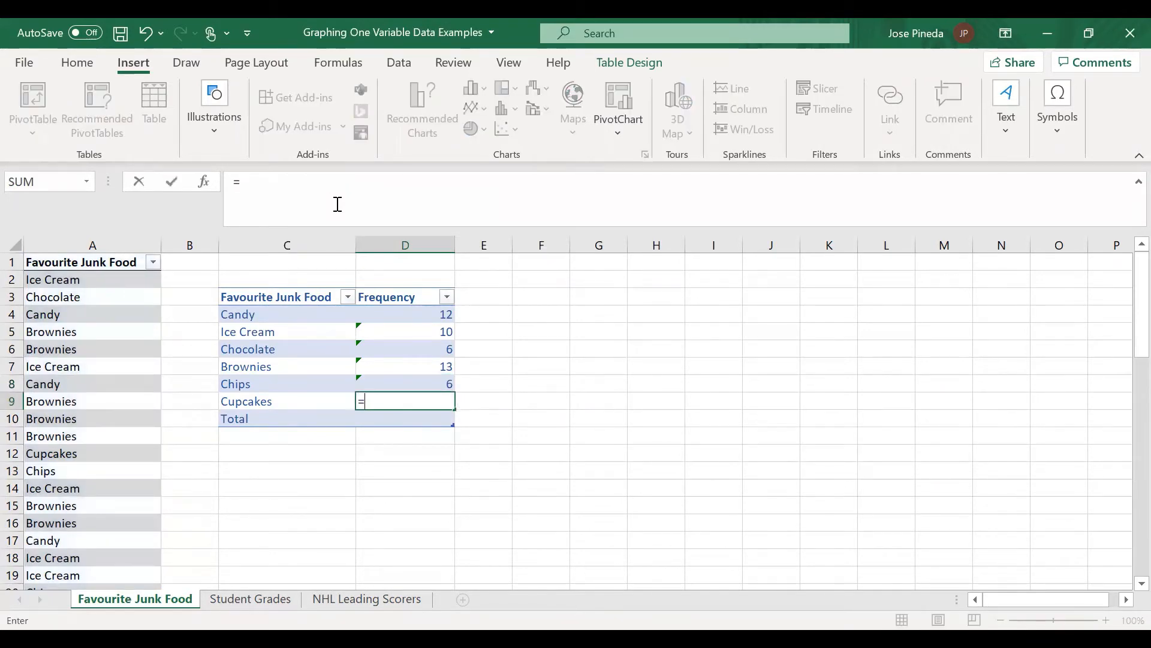
pyautogui.write('countif(')
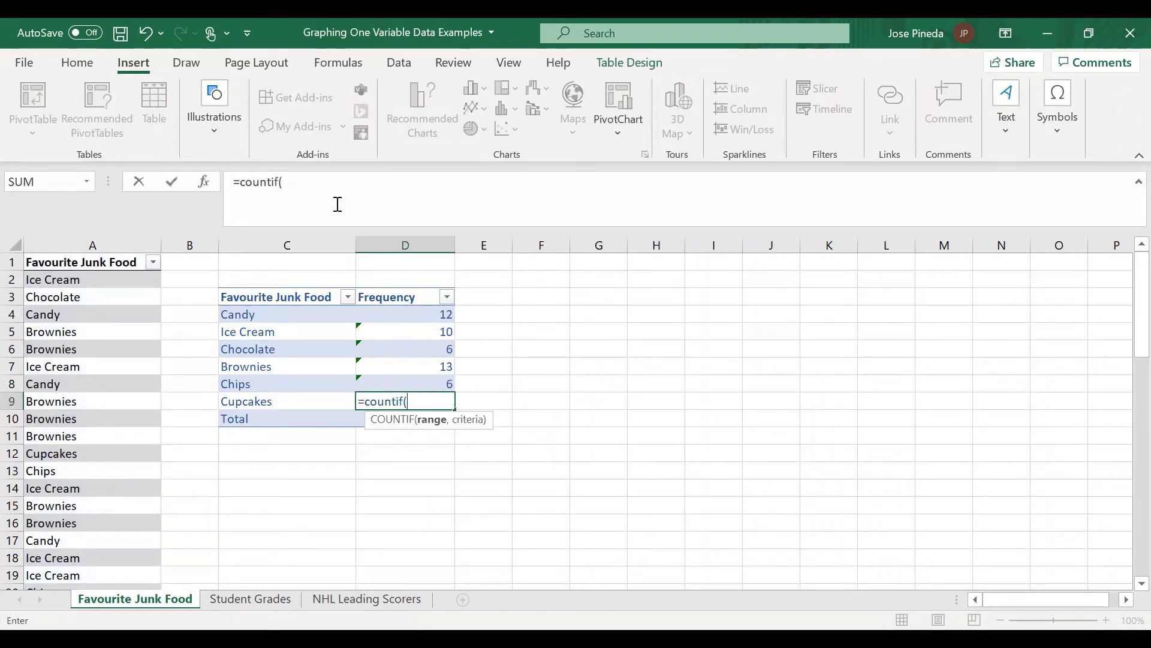
pyautogui.write('a')
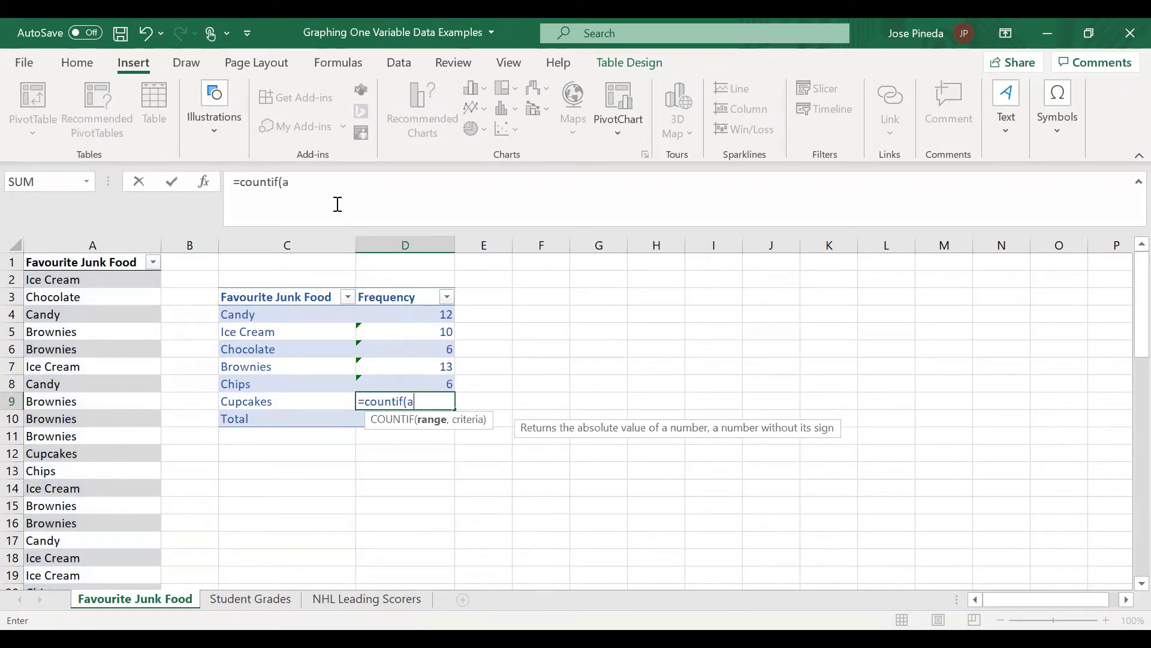
pyautogui.write(':a,"C')
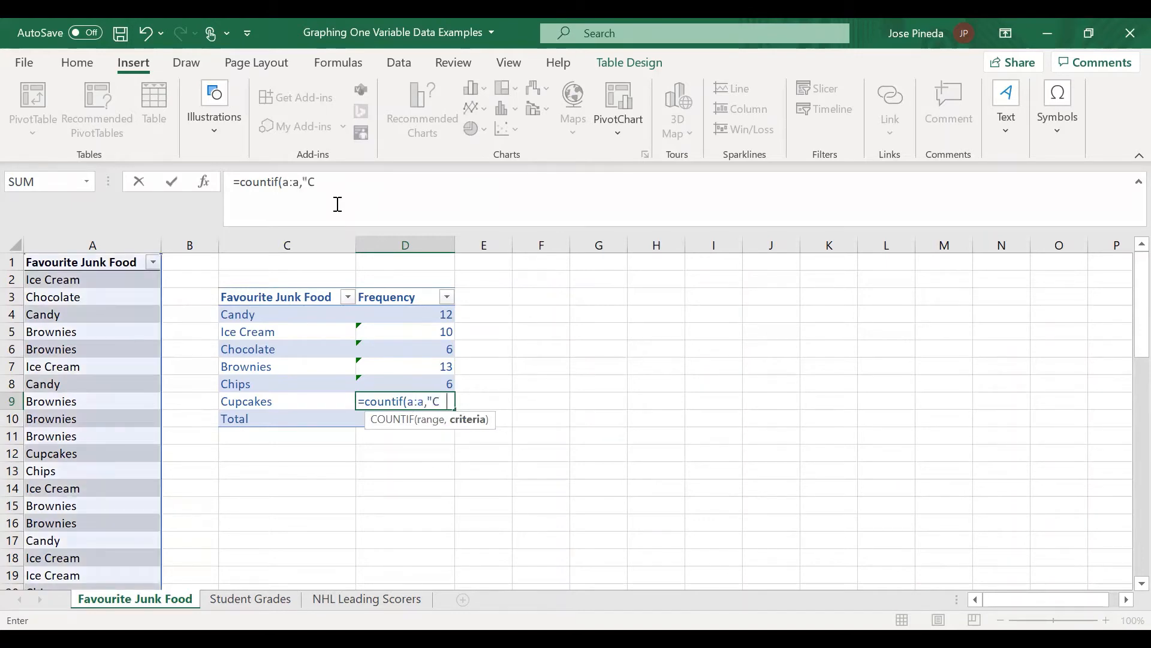
pyautogui.write('upcakes")')
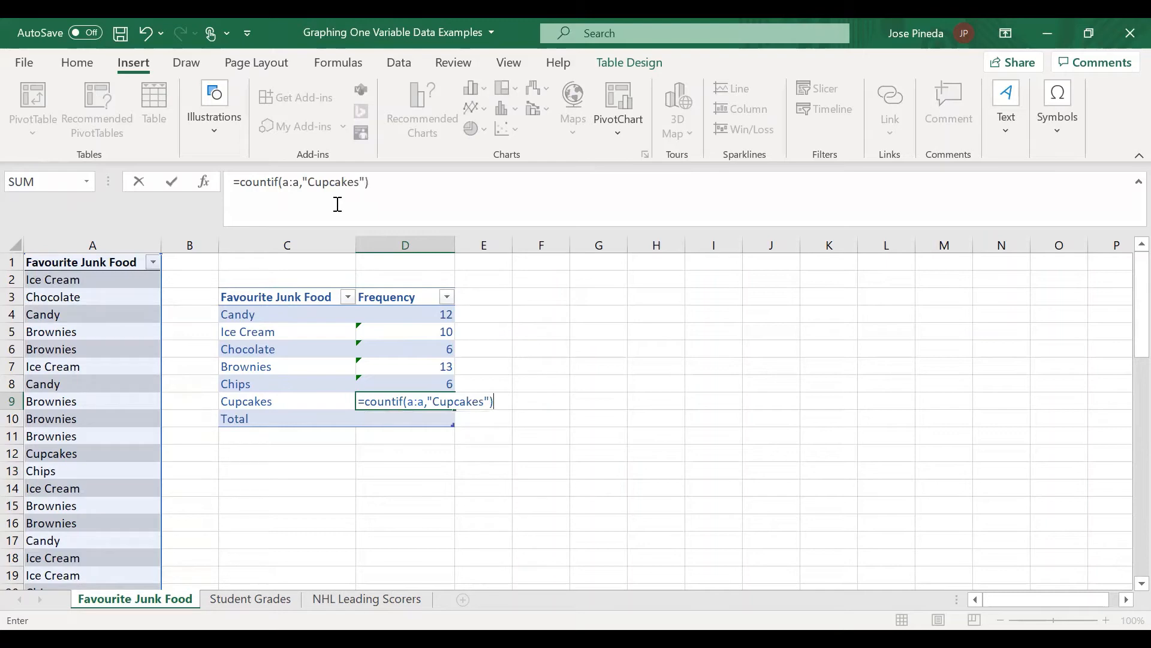
pyautogui.press('Return')
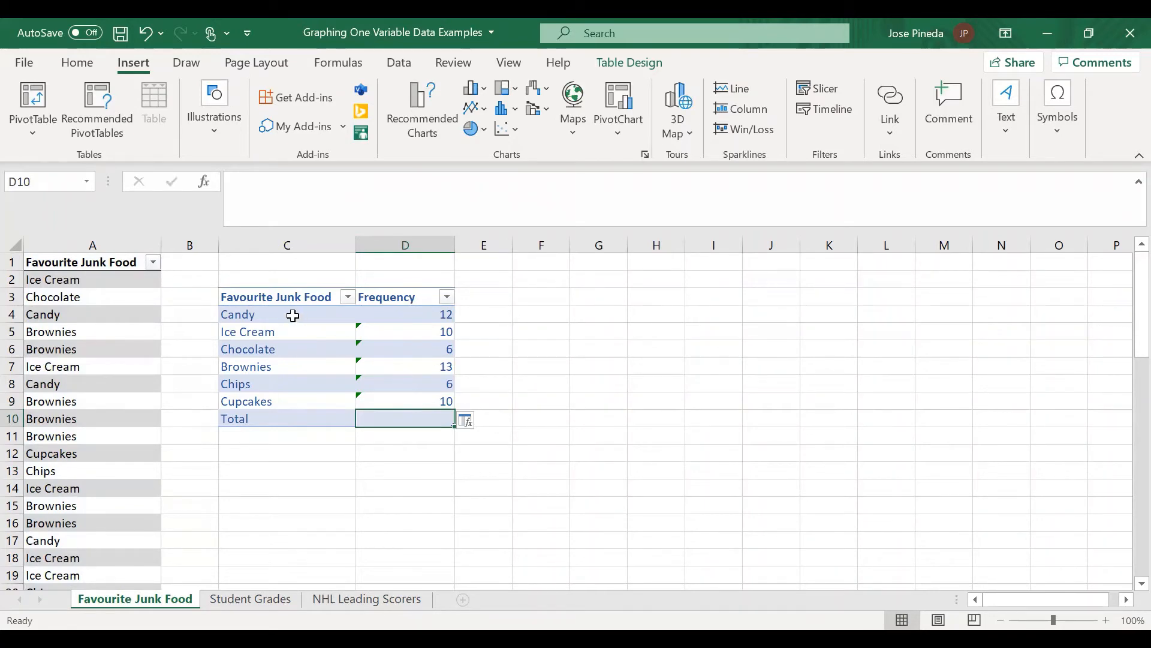
# Step: Insert a 2-D clustered column chart from C3:D9, leaving out the Total row, and place it beside the frequency table
pyautogui.moveTo(273, 298); pyautogui.dragTo(405, 405)
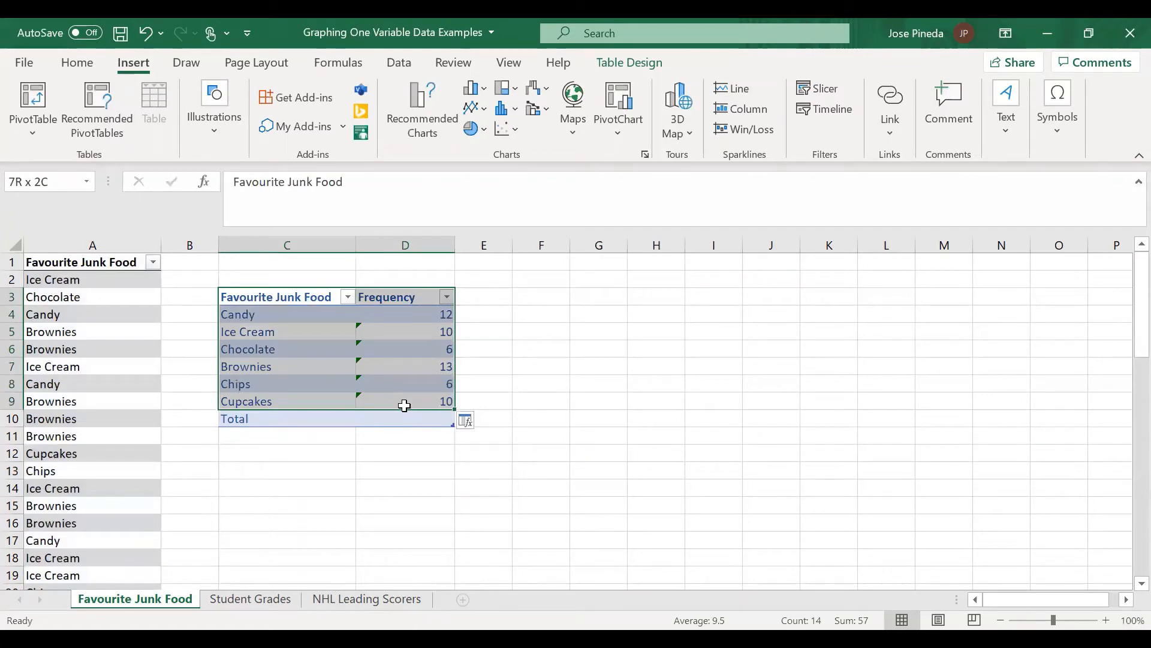
pyautogui.moveTo(405, 406); pyautogui.dragTo(404, 406)
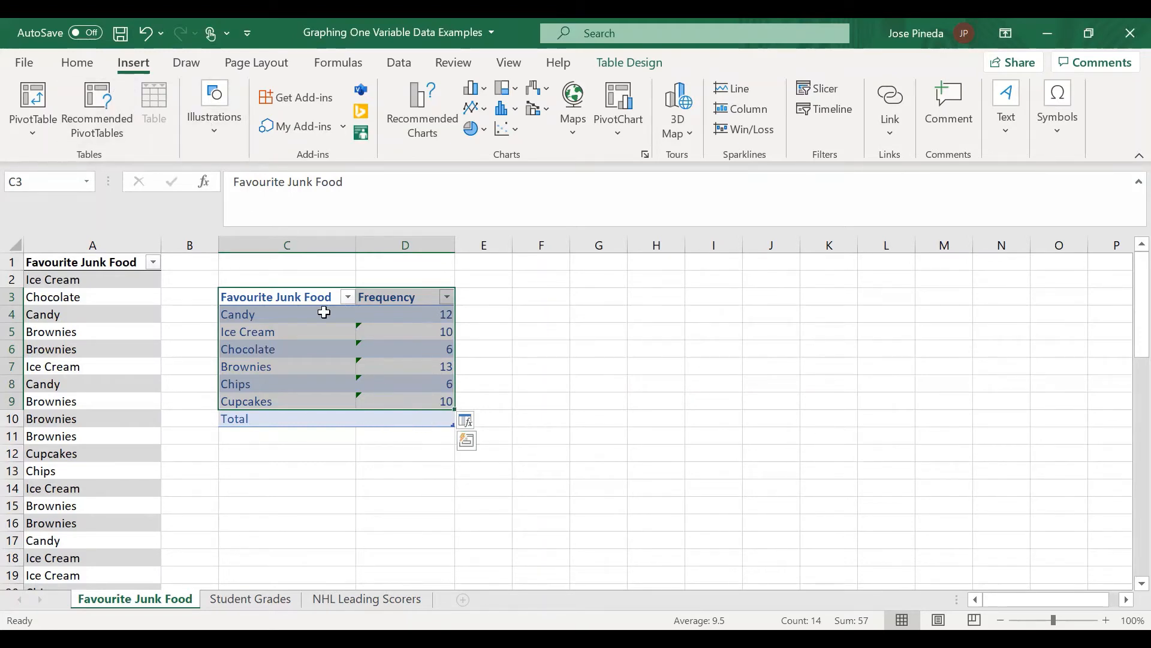
pyautogui.click(509, 114)
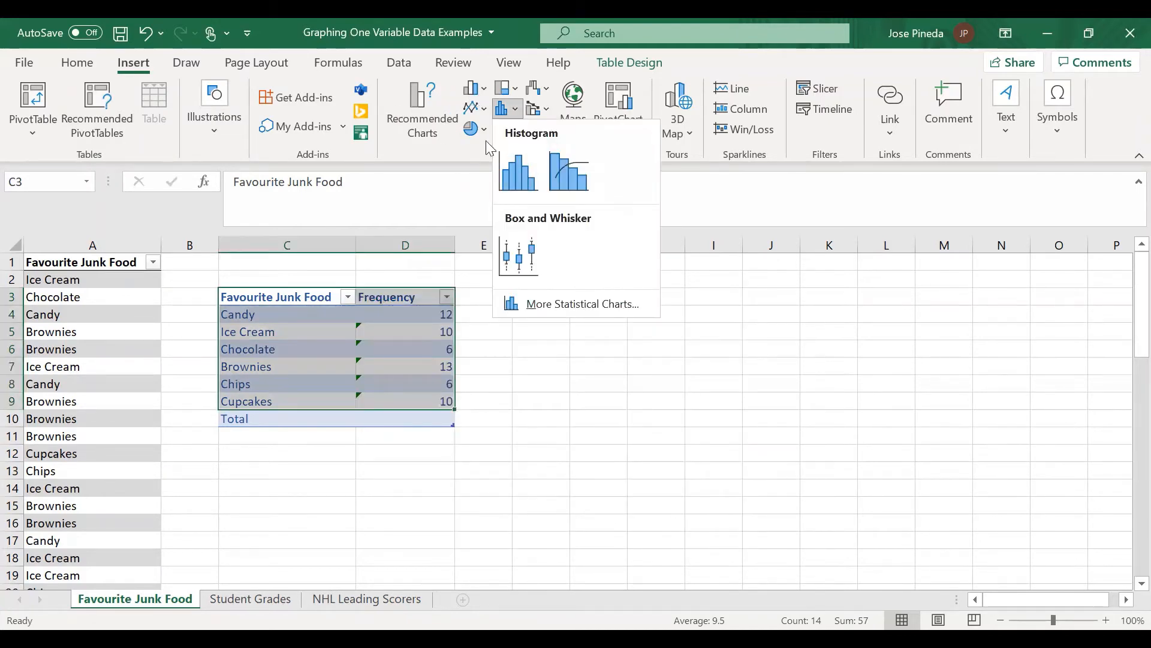
pyautogui.click(478, 89)
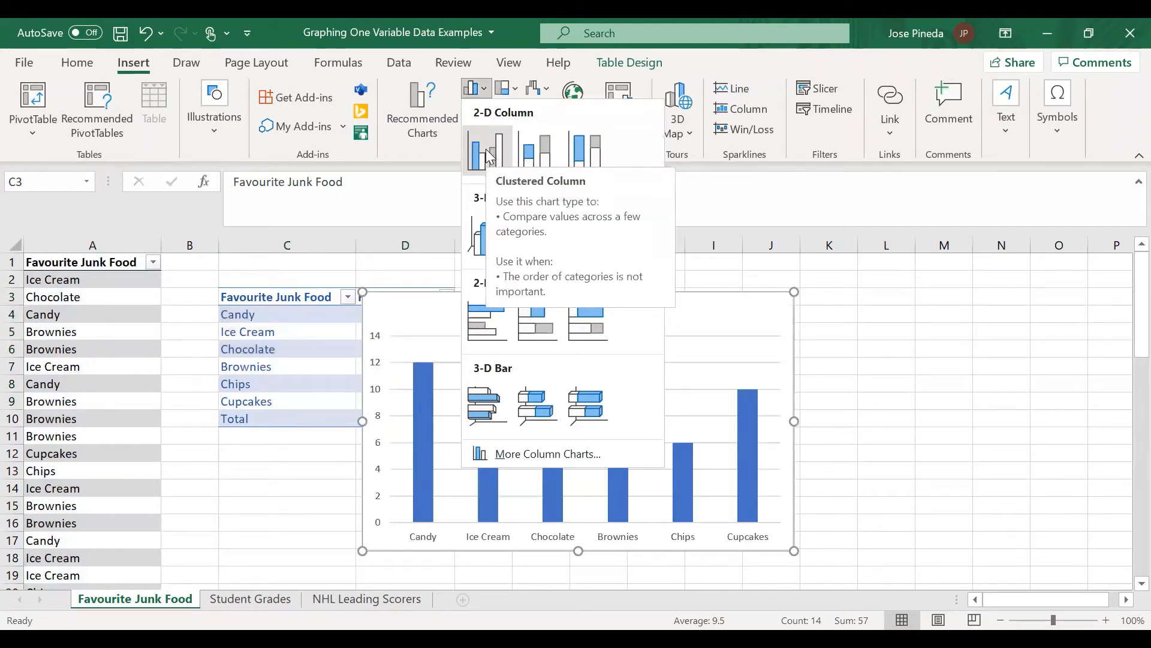
pyautogui.click(486, 151)
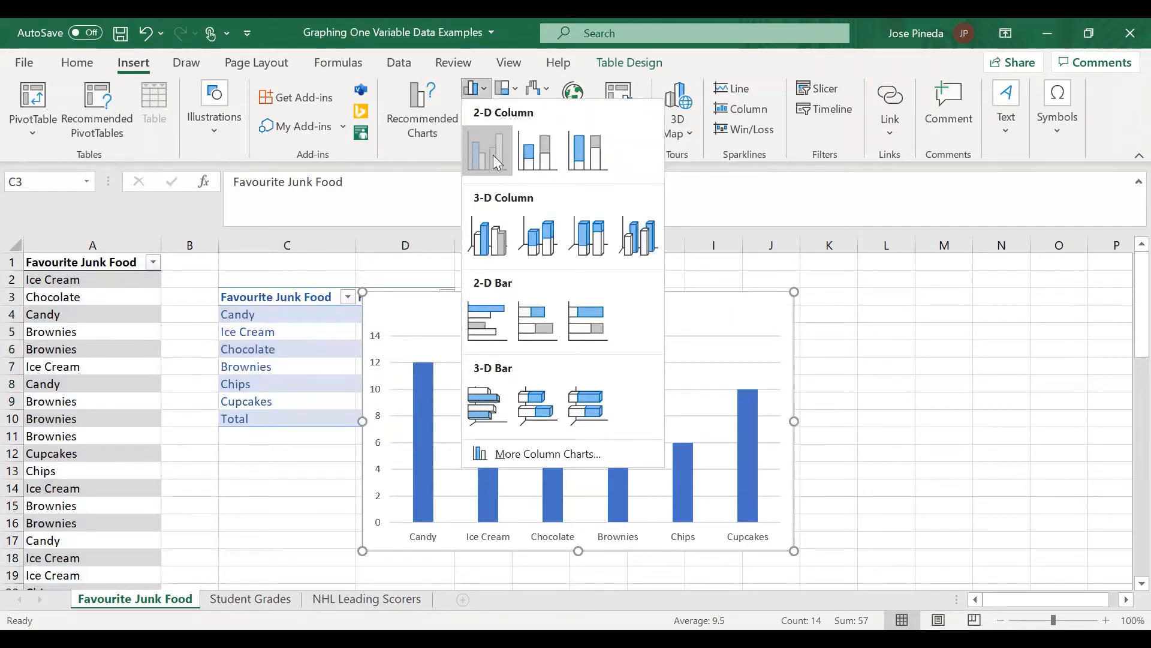
pyautogui.moveTo(635, 306); pyautogui.dragTo(750, 295)
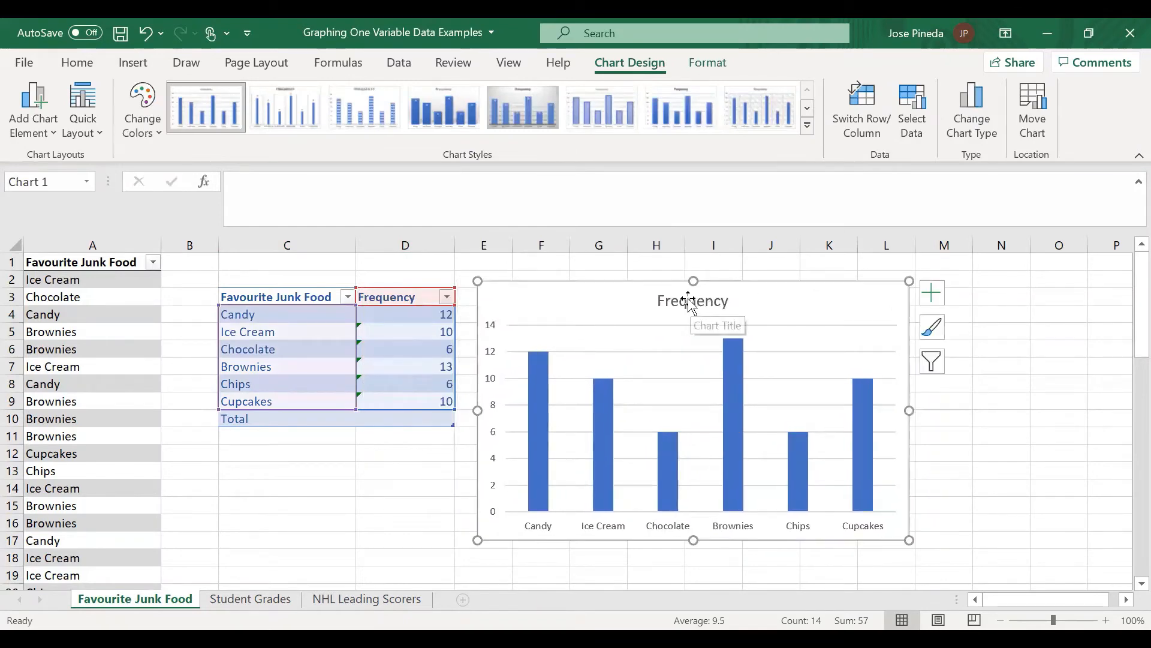
# Step: Change the chart title to "Favourite Junk Food Students"
pyautogui.click(699, 302)
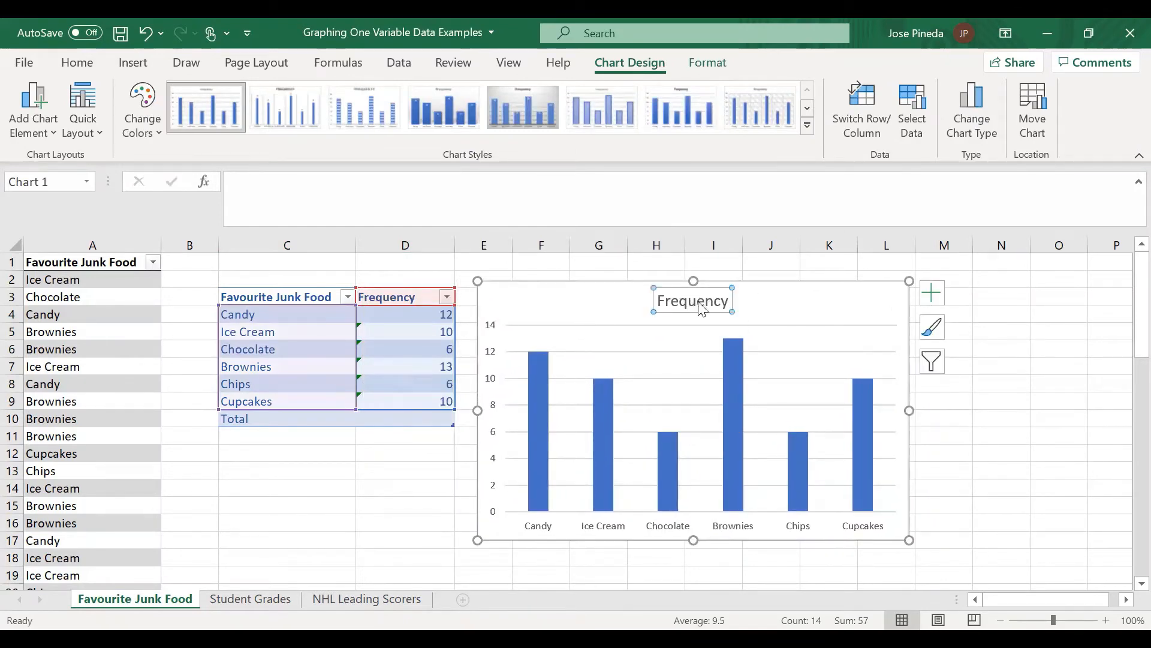
pyautogui.doubleClick(699, 302)
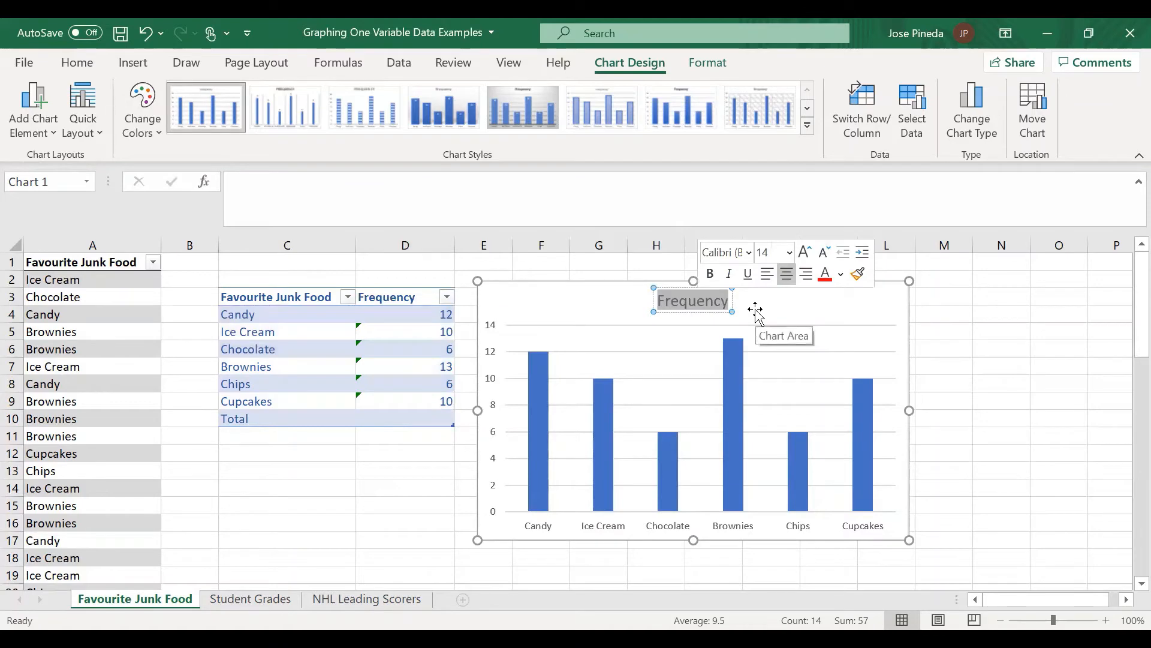
pyautogui.write('Favourite')
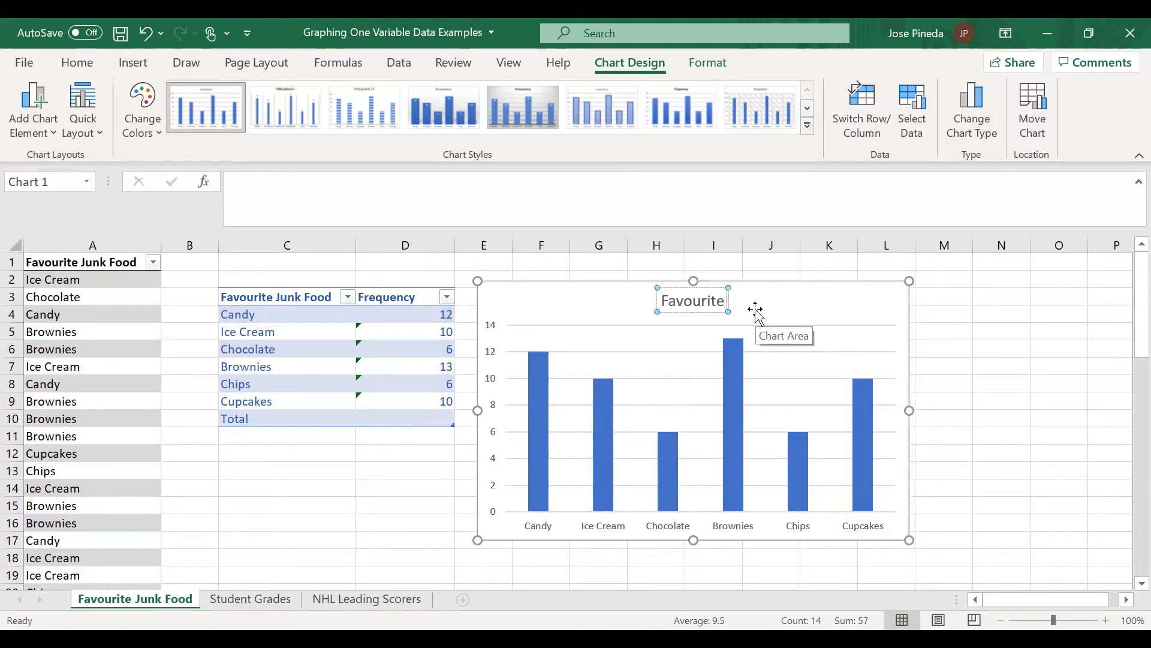
pyautogui.write(' Junk')
pyautogui.press('capslock')
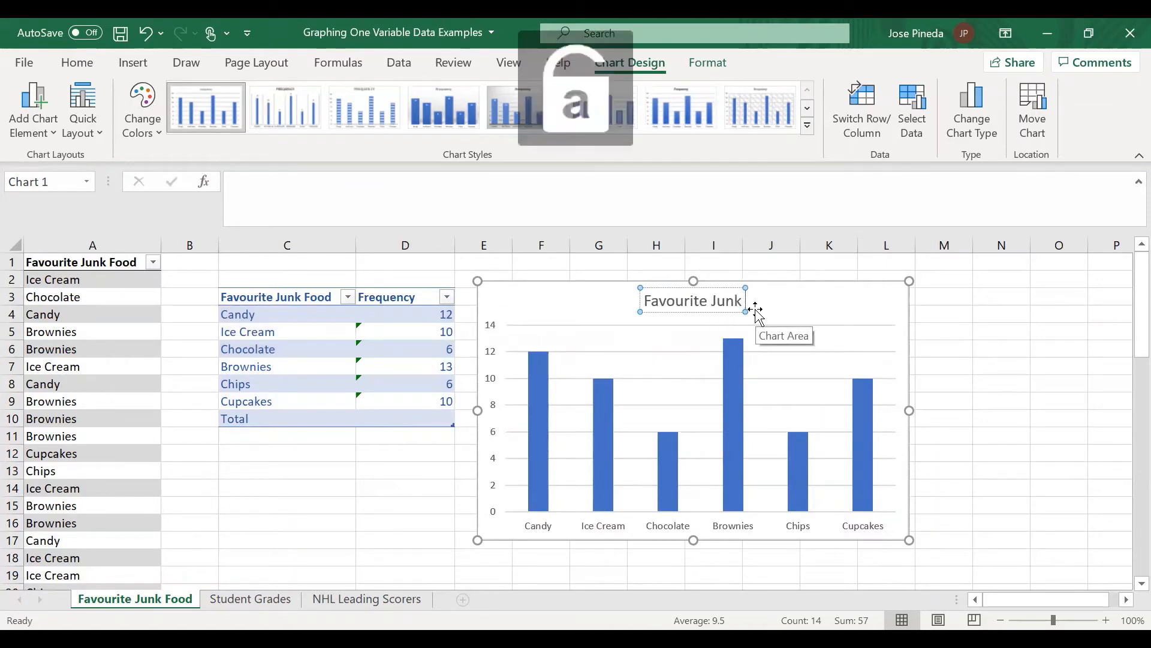
pyautogui.write('fOOD')
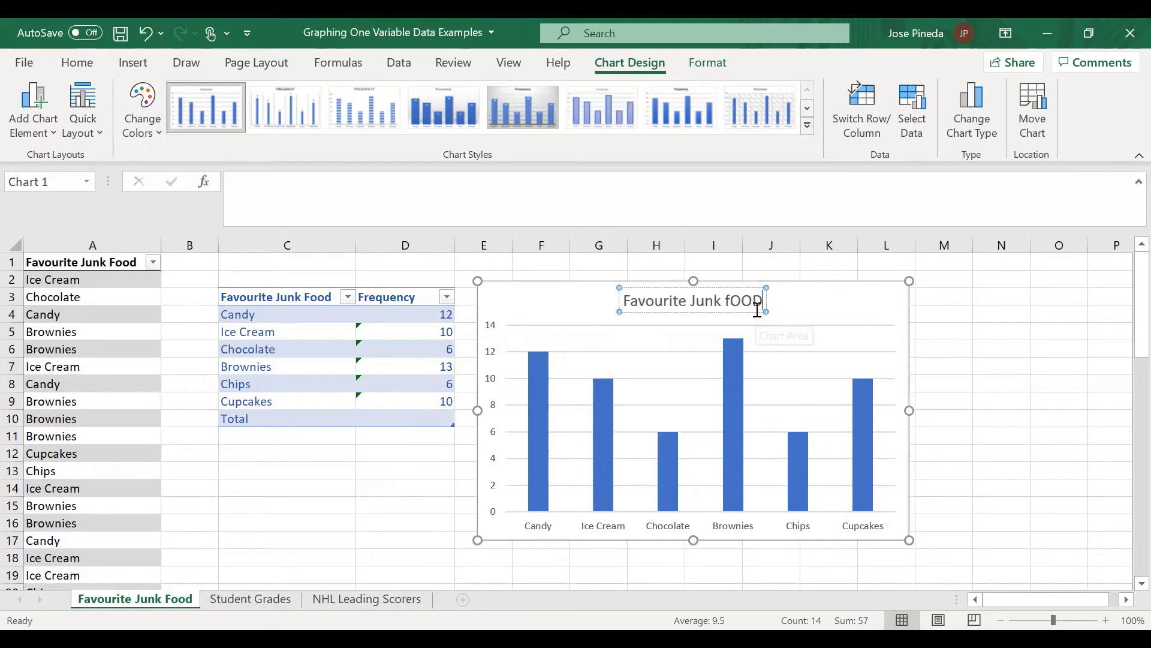
pyautogui.write(' s')
pyautogui.press('BackSpace')
pyautogui.write('Students')
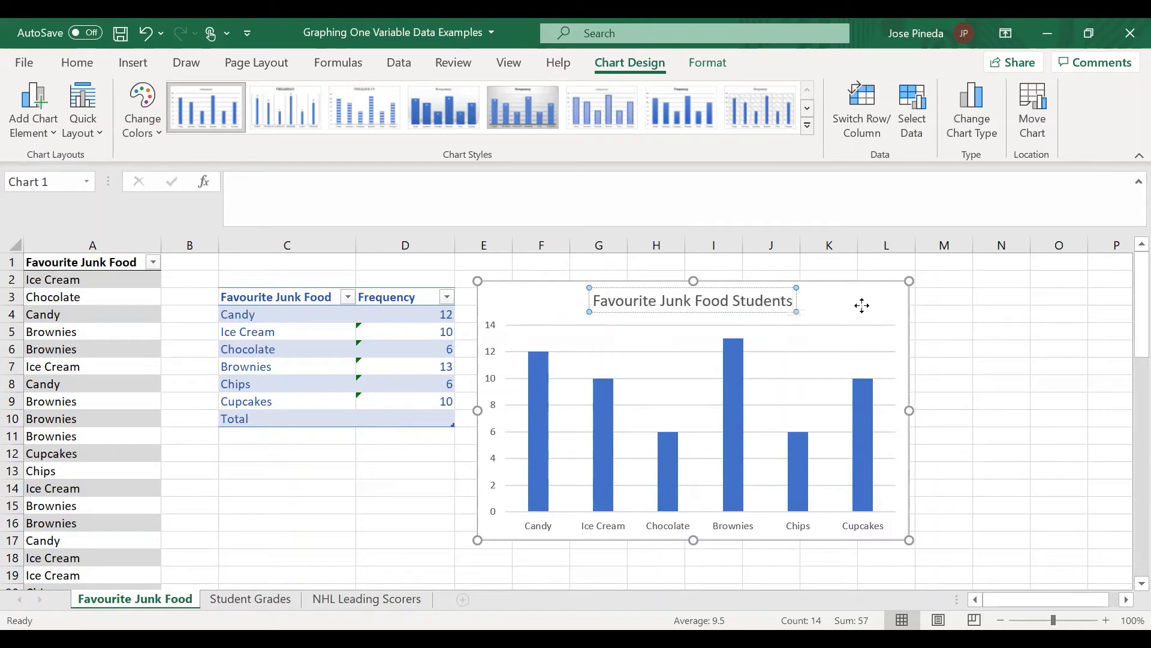
pyautogui.click(716, 501)
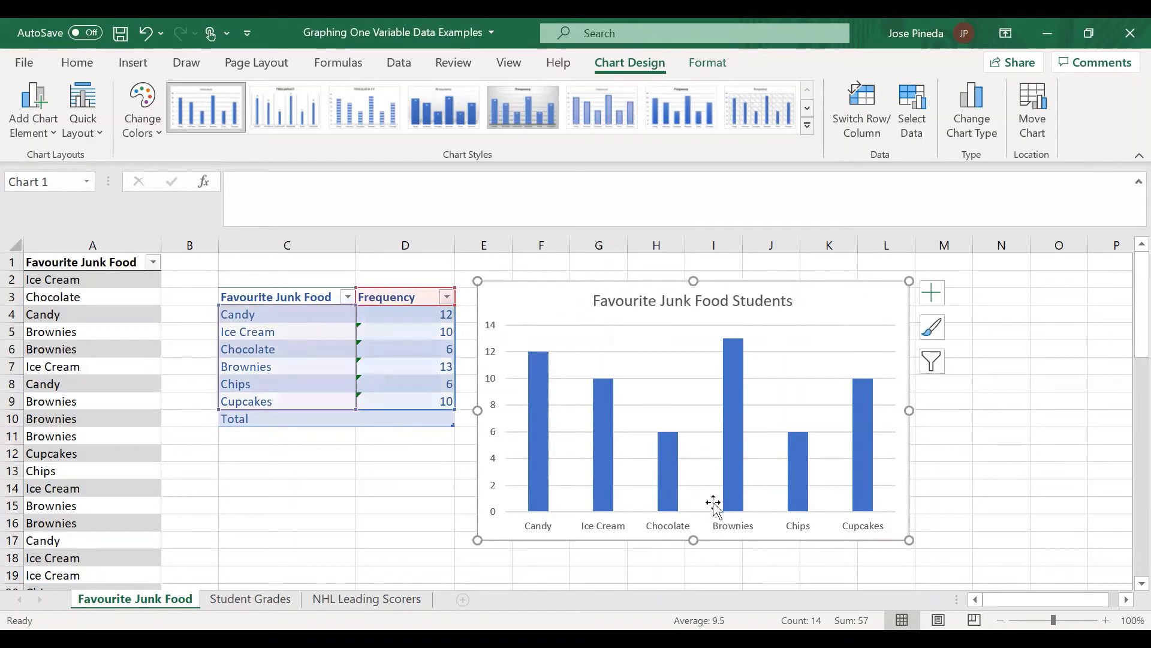
# Step: Add axis titles to the column chart and name the horizontal axis "Junk Food"
pyautogui.click(931, 292)
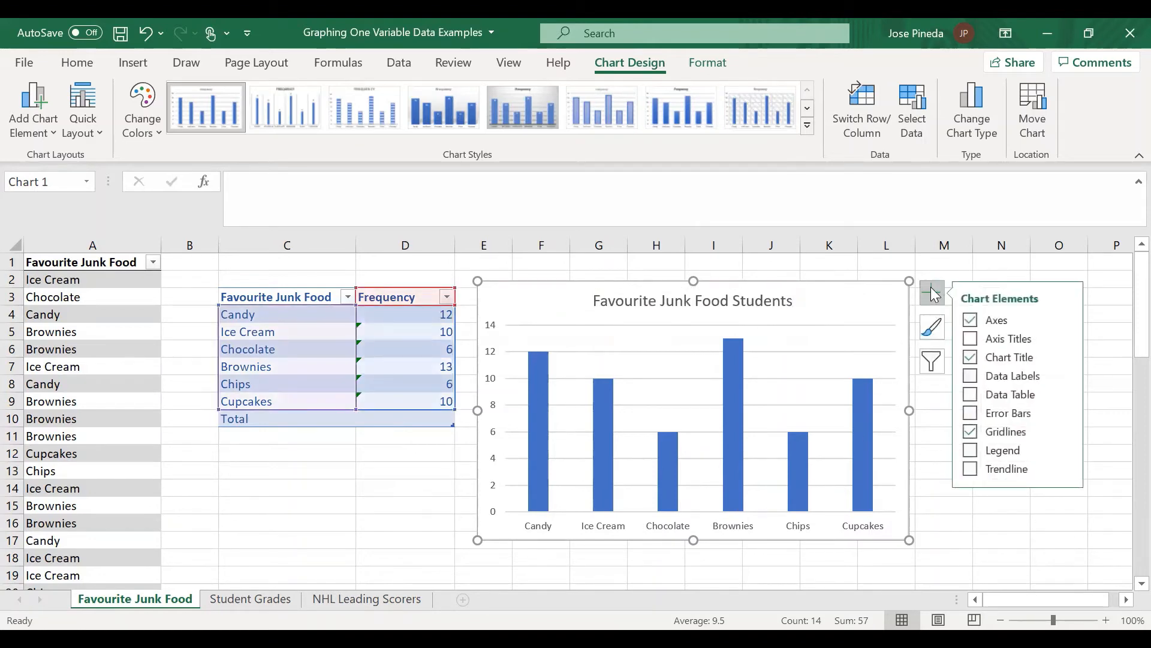
pyautogui.click(972, 339)
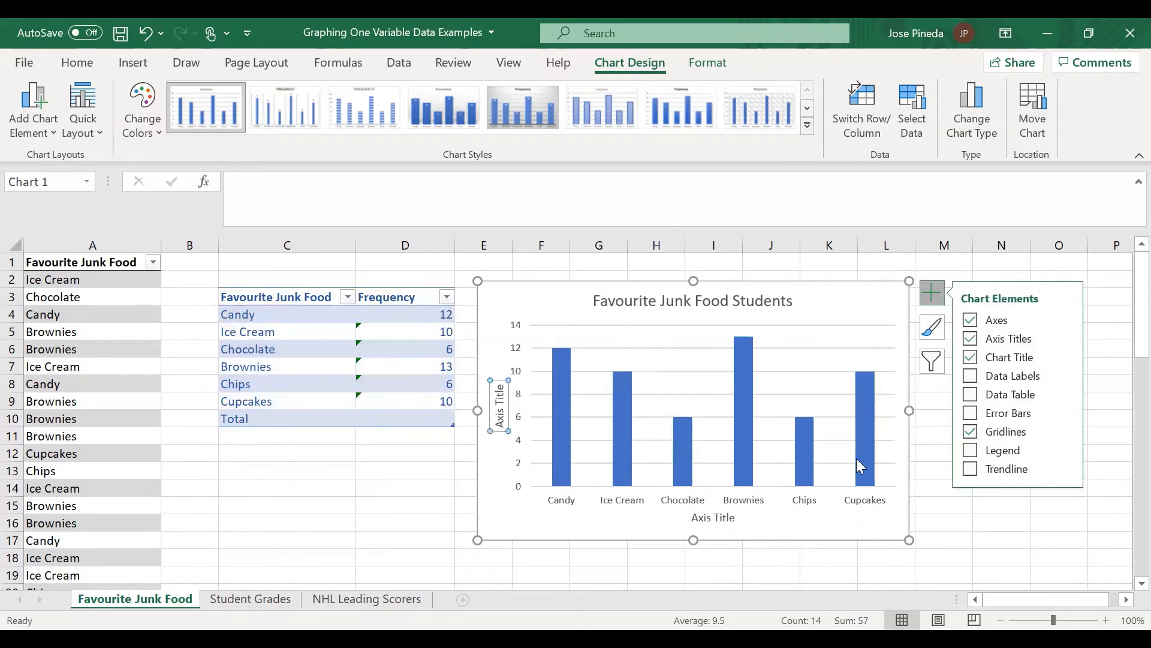
pyautogui.click(716, 520)
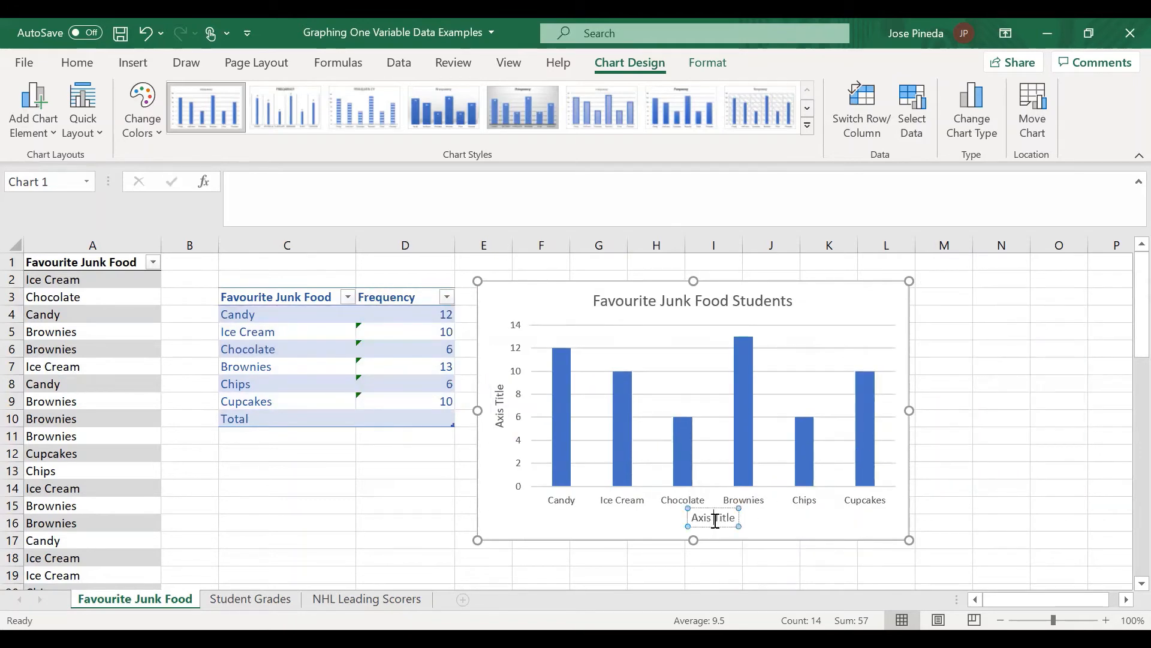
pyautogui.tripleClick(714, 521)
pyautogui.write('Junk Food')
# Step: Name the vertical axis "Frequency", close the formatting options and deselect the chart
pyautogui.doubleClick(499, 412)
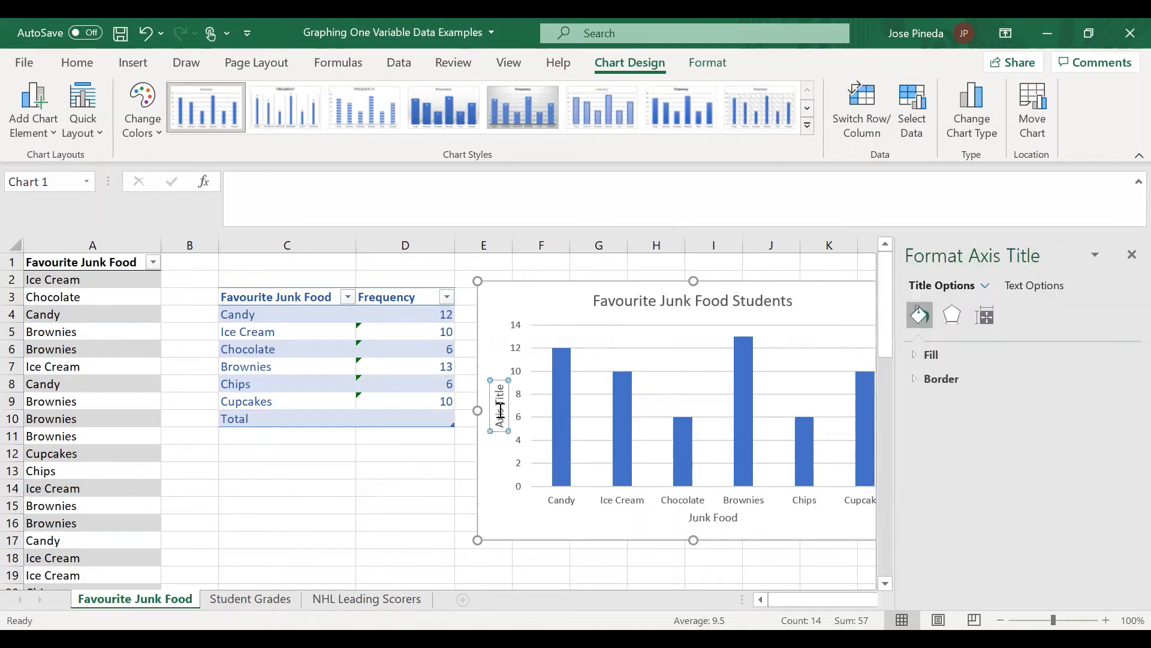
pyautogui.tripleClick(501, 413)
pyautogui.write('Frequency')
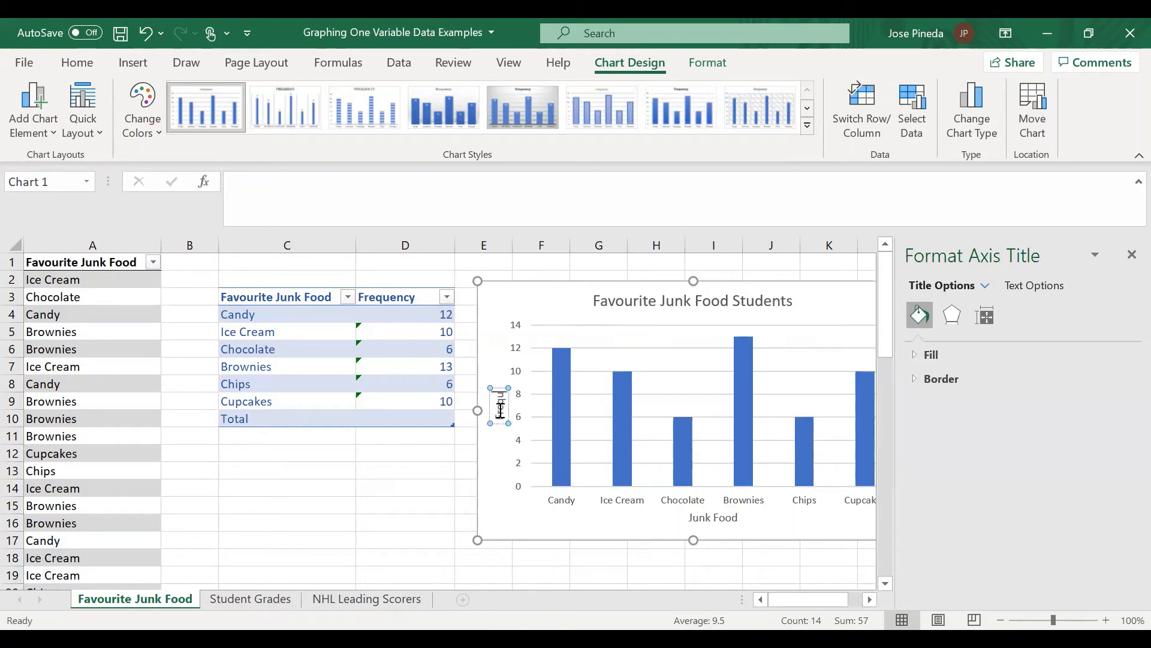
pyautogui.click(505, 479)
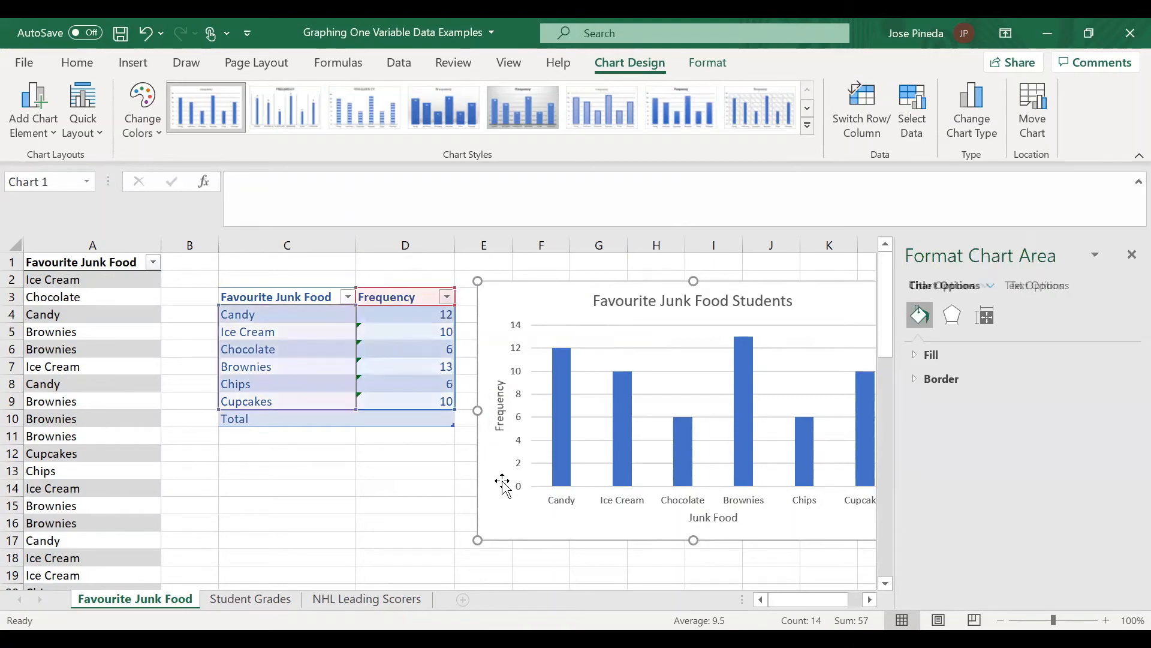
pyautogui.click(1129, 256)
pyautogui.click(368, 470)
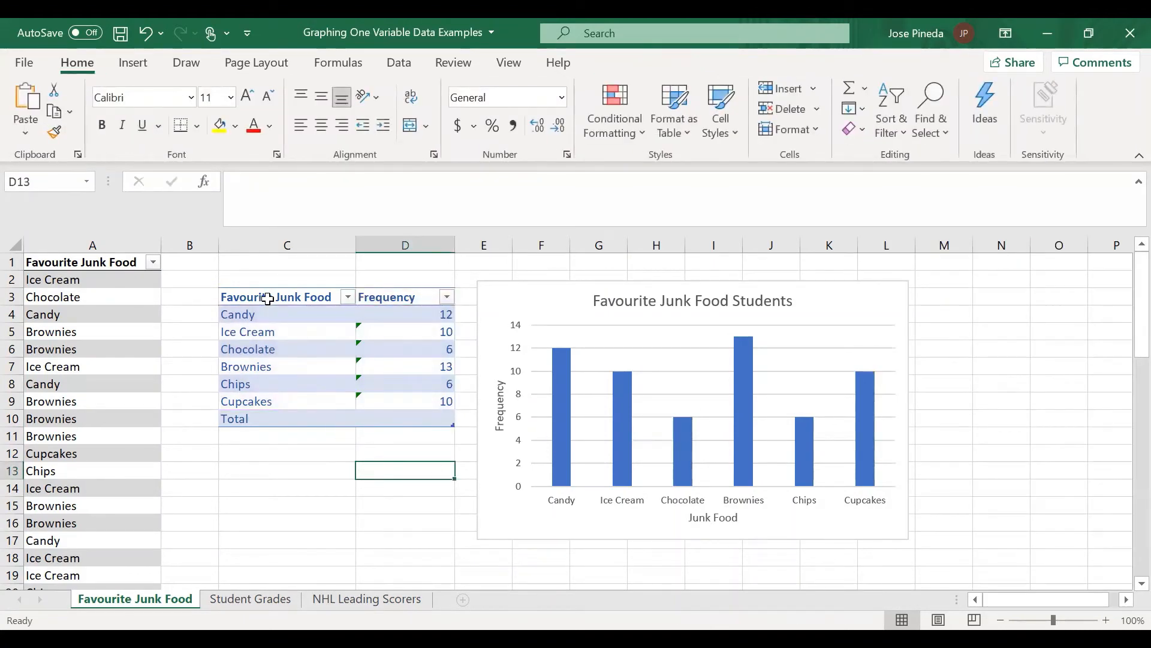
pyautogui.moveTo(262, 279); pyautogui.dragTo(398, 326)
pyautogui.click(398, 331)
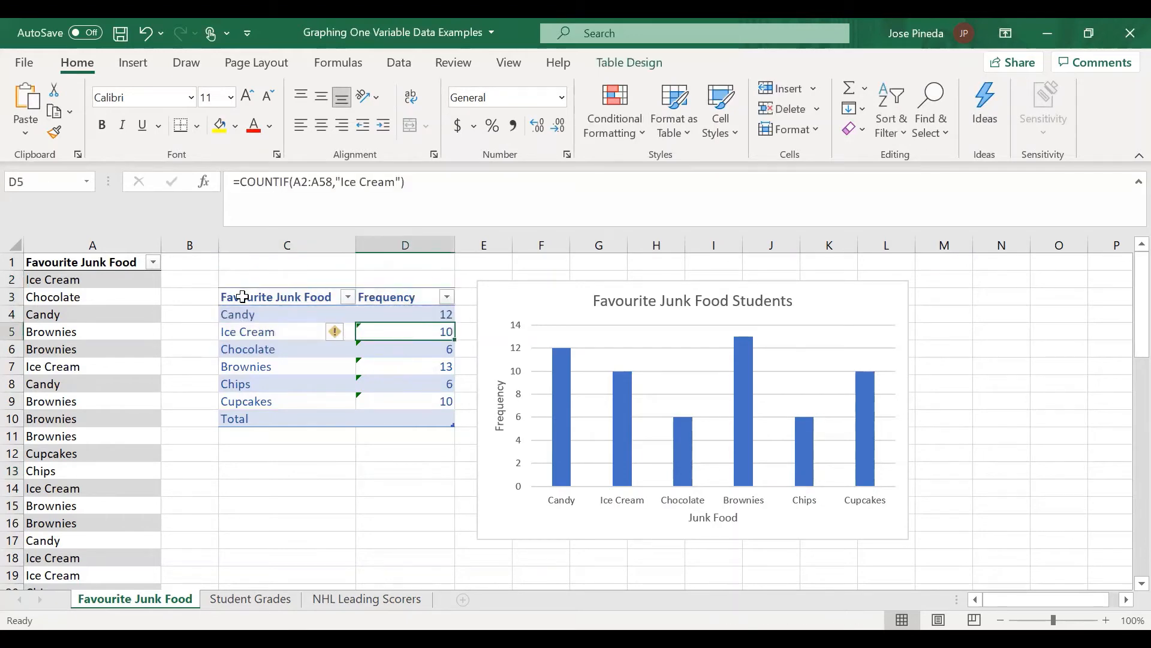
# Step: Insert a 2-D pie chart from the frequency table range C3:D9, leaving out the Total row
pyautogui.moveTo(270, 298); pyautogui.dragTo(394, 400)
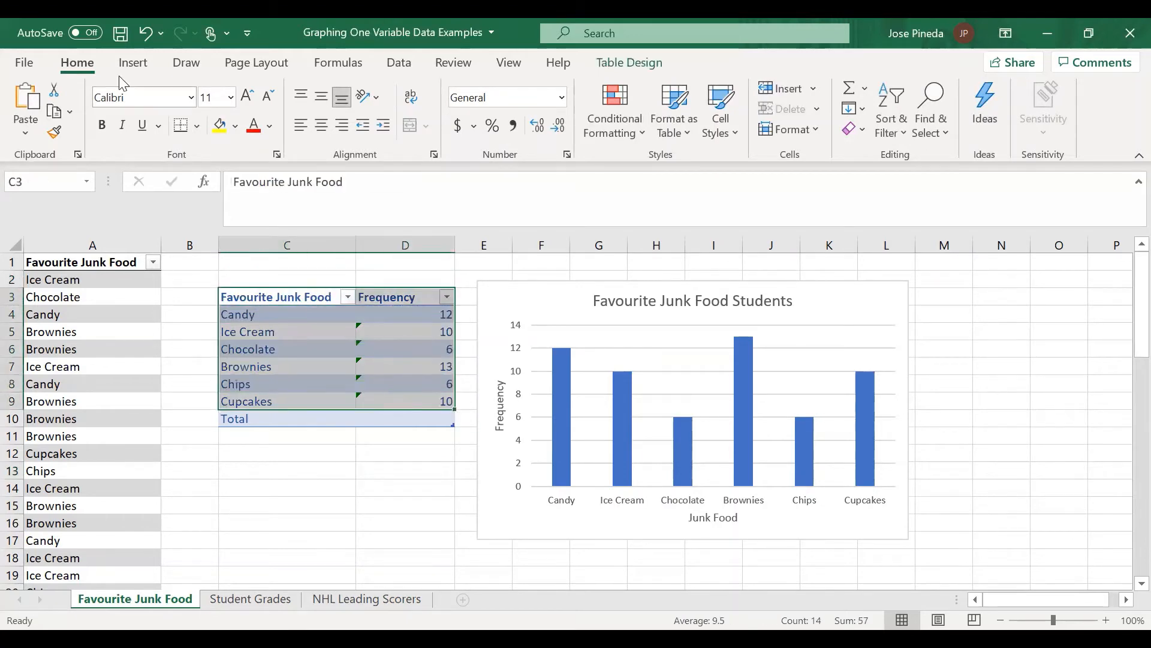
pyautogui.click(133, 63)
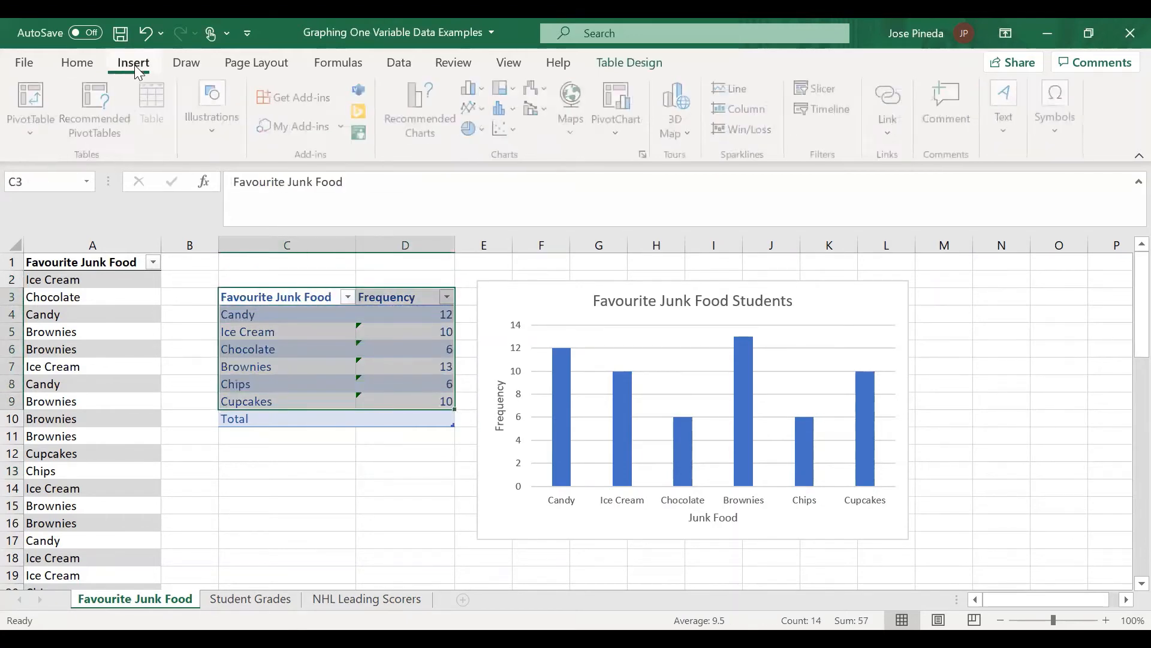
pyautogui.click(475, 129)
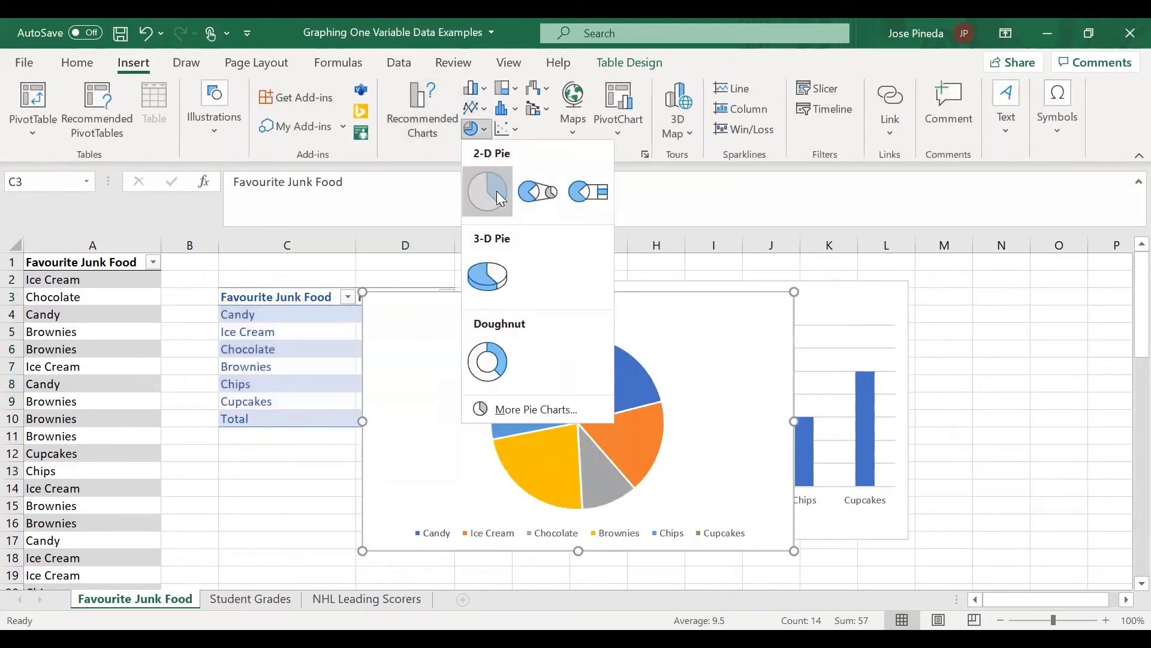
pyautogui.click(487, 192)
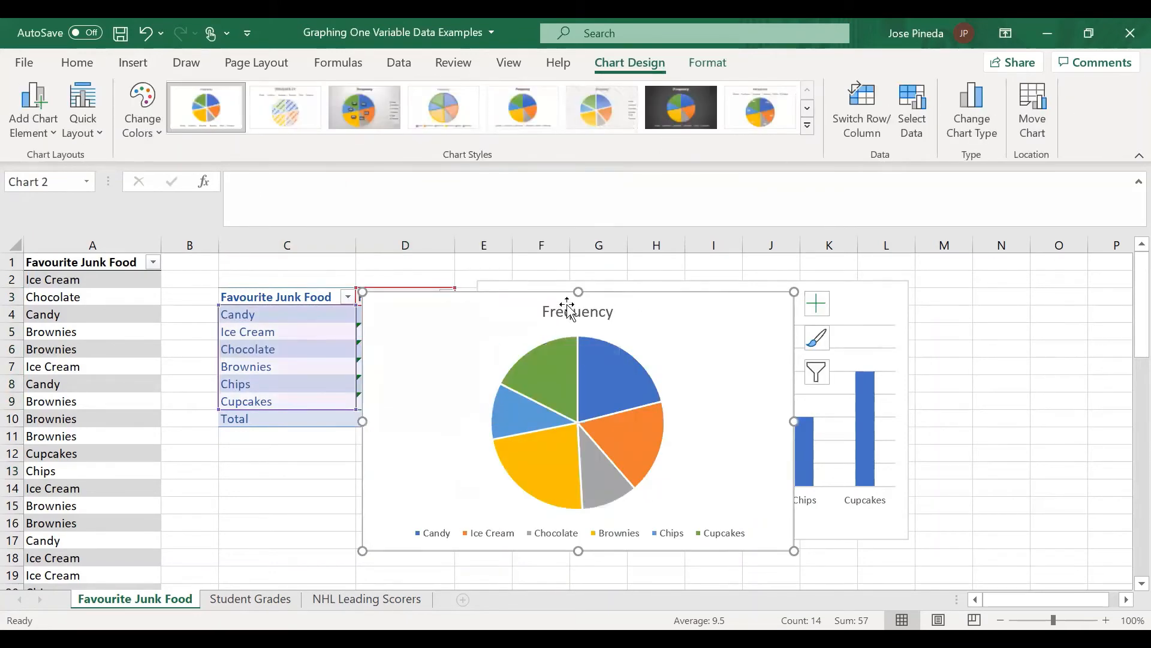
# Step: Change the pie chart's title to "Favourite Junk Food" and move the chart so its upper-left corner lies in about cell C5
pyautogui.click(569, 305)
pyautogui.click(568, 307)
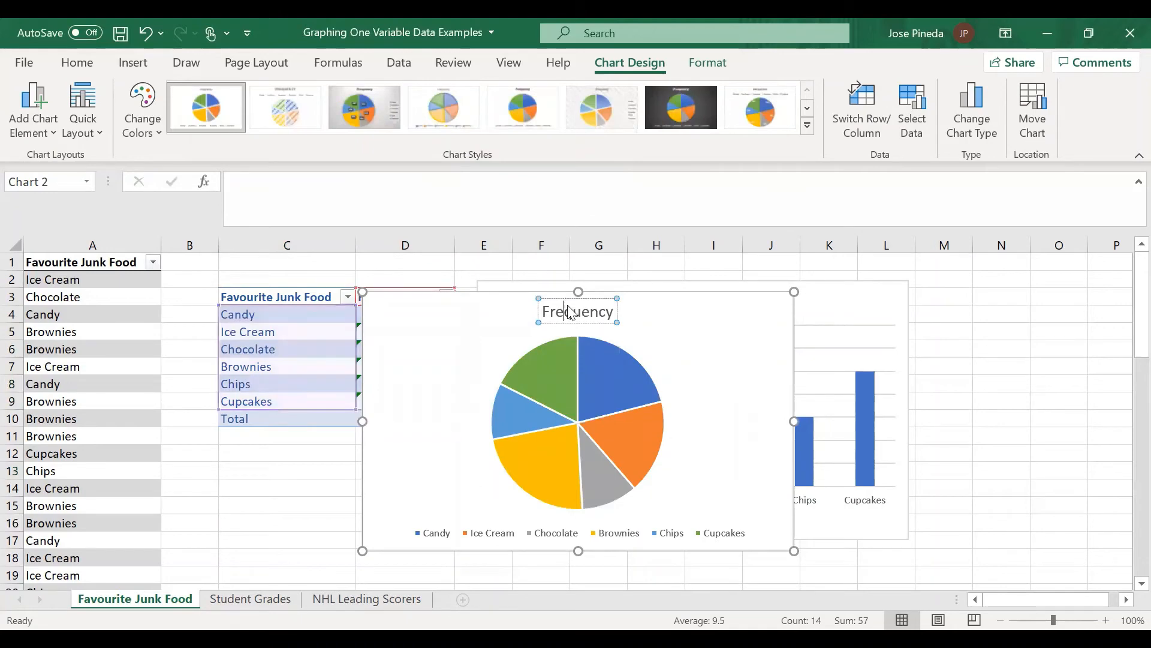
pyautogui.hotkey('ctrl', 'a')
pyautogui.write('Junk Food')
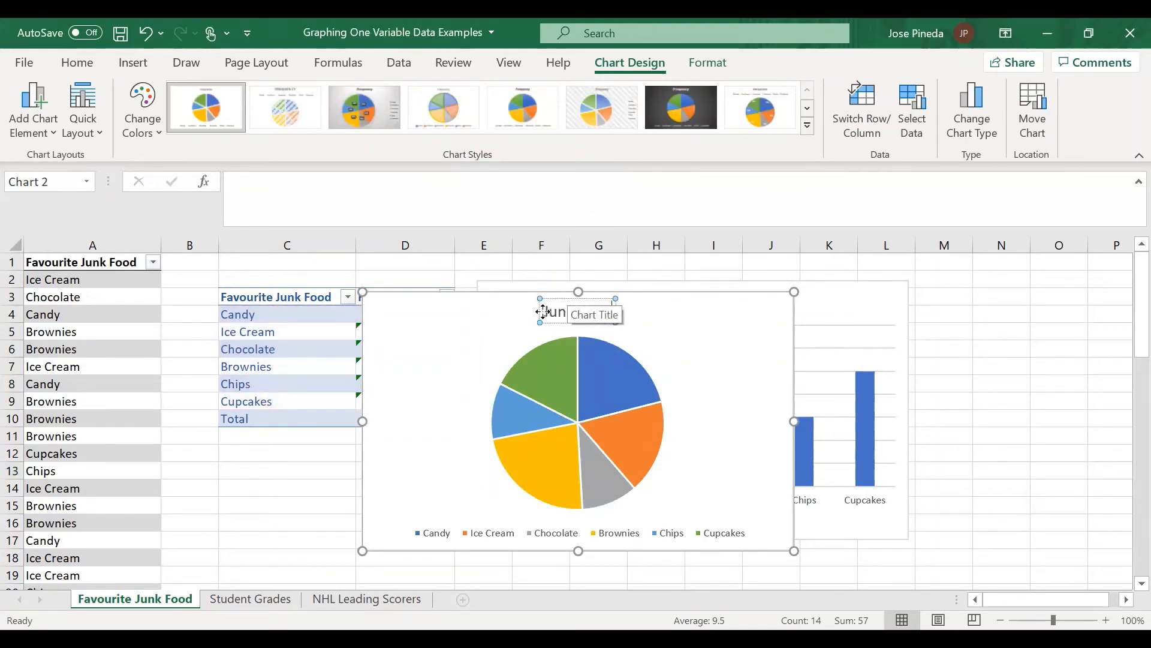
pyautogui.click(546, 310)
pyautogui.write('Favou')
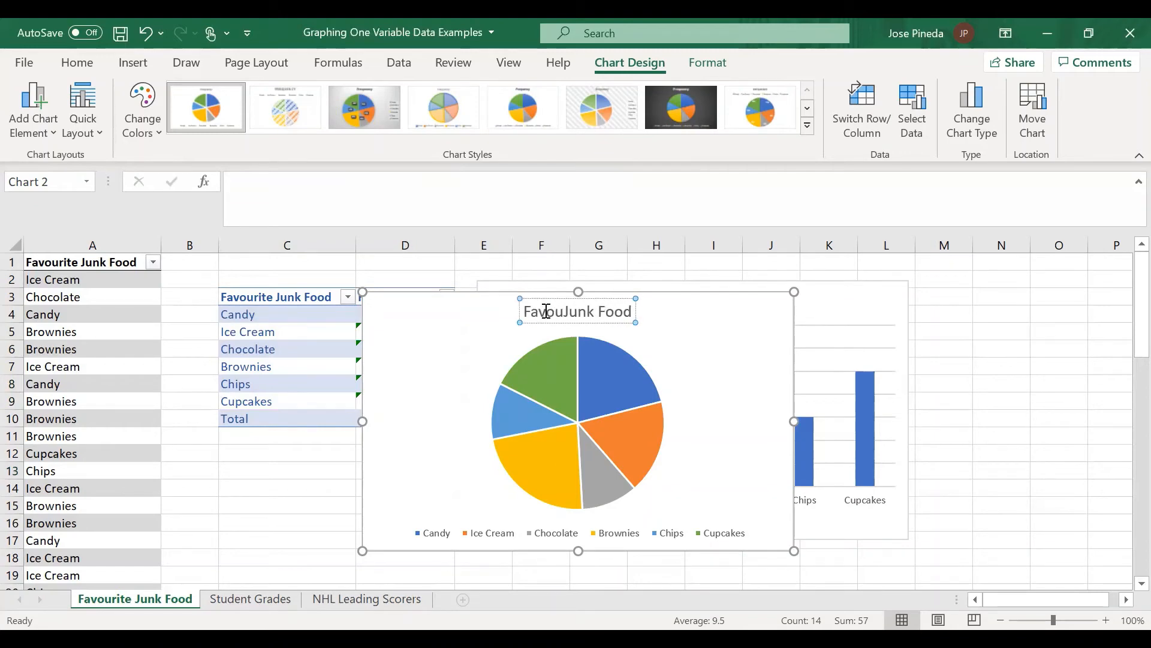
pyautogui.write('rite')
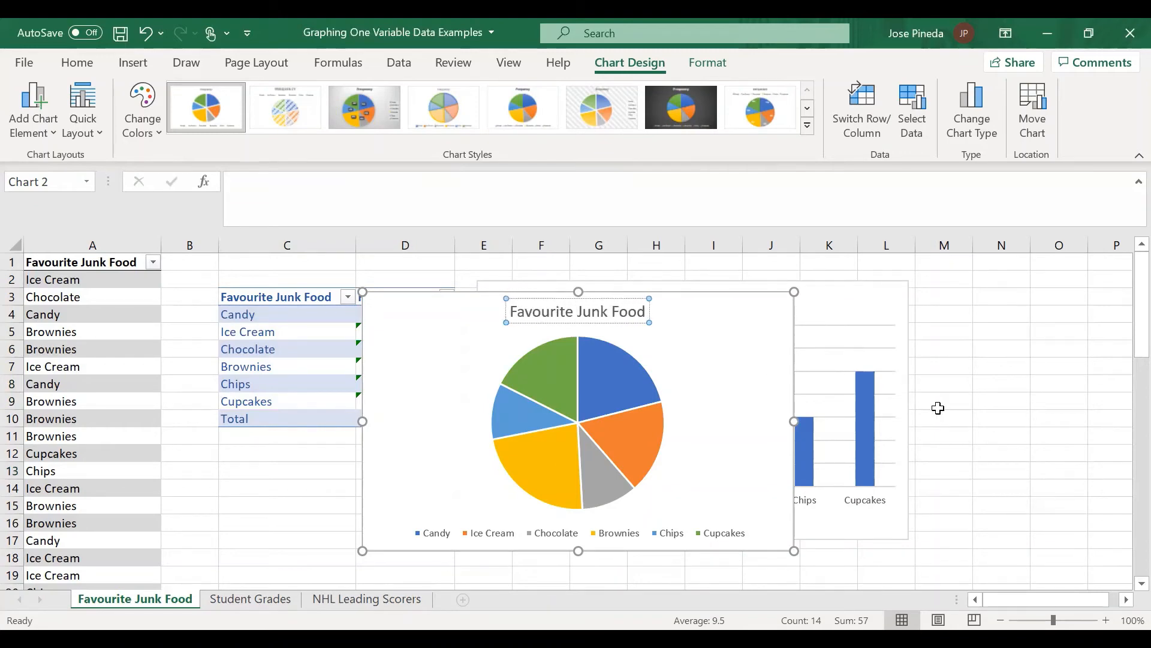
pyautogui.click(967, 389)
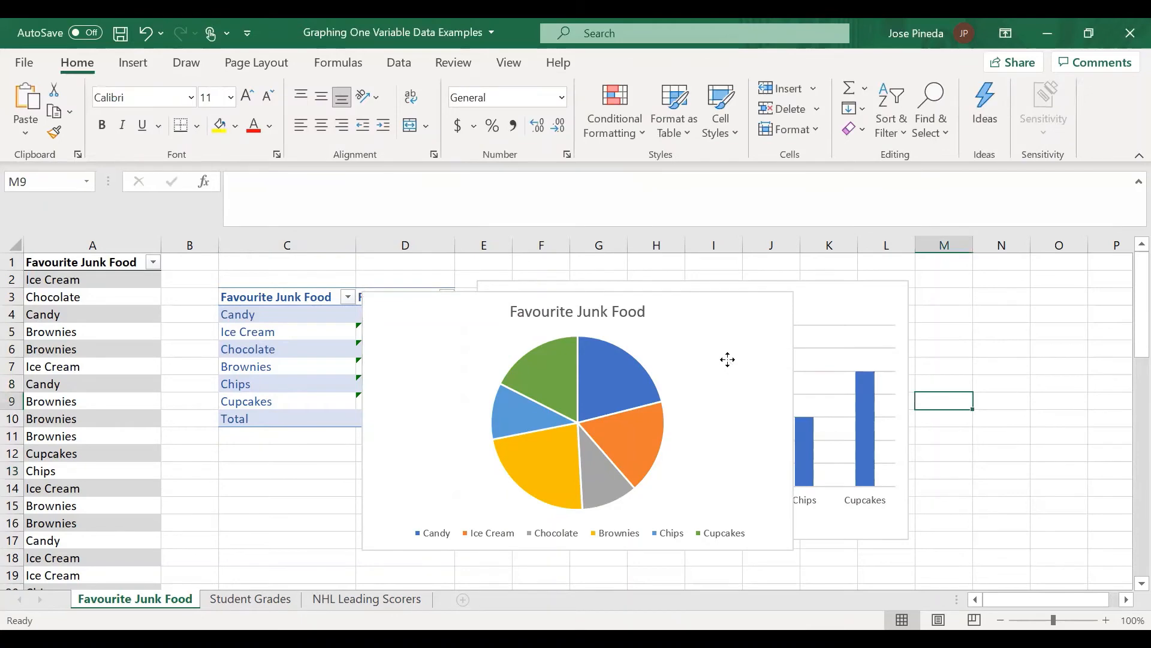
pyautogui.moveTo(730, 360); pyautogui.dragTo(611, 394)
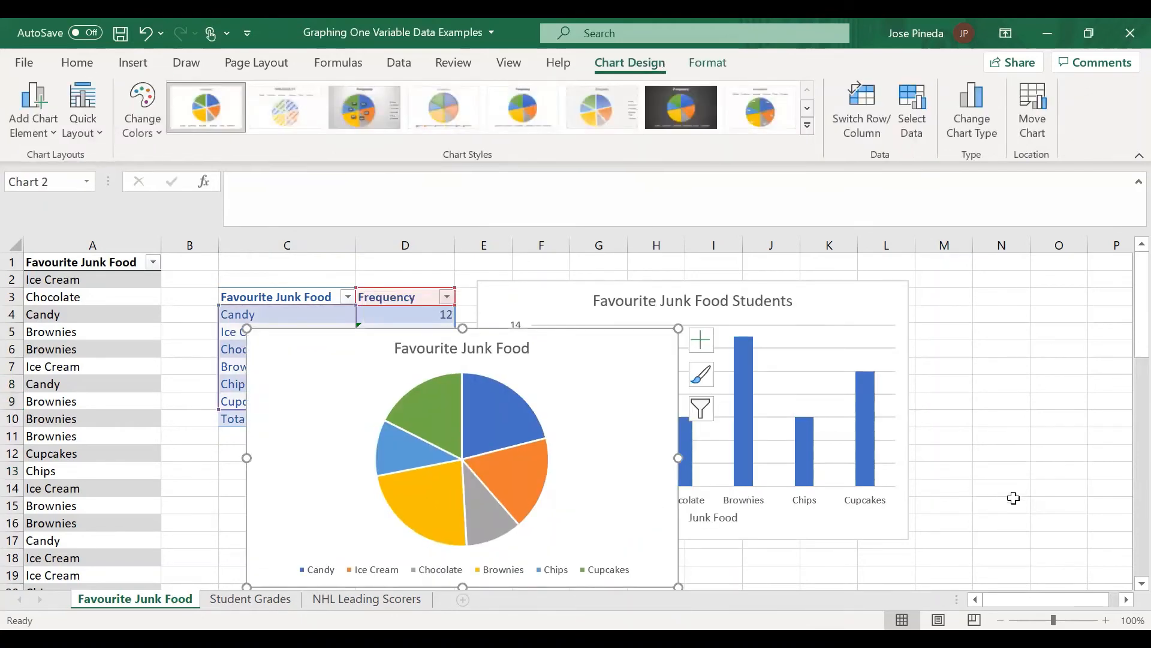
pyautogui.press('Escape')
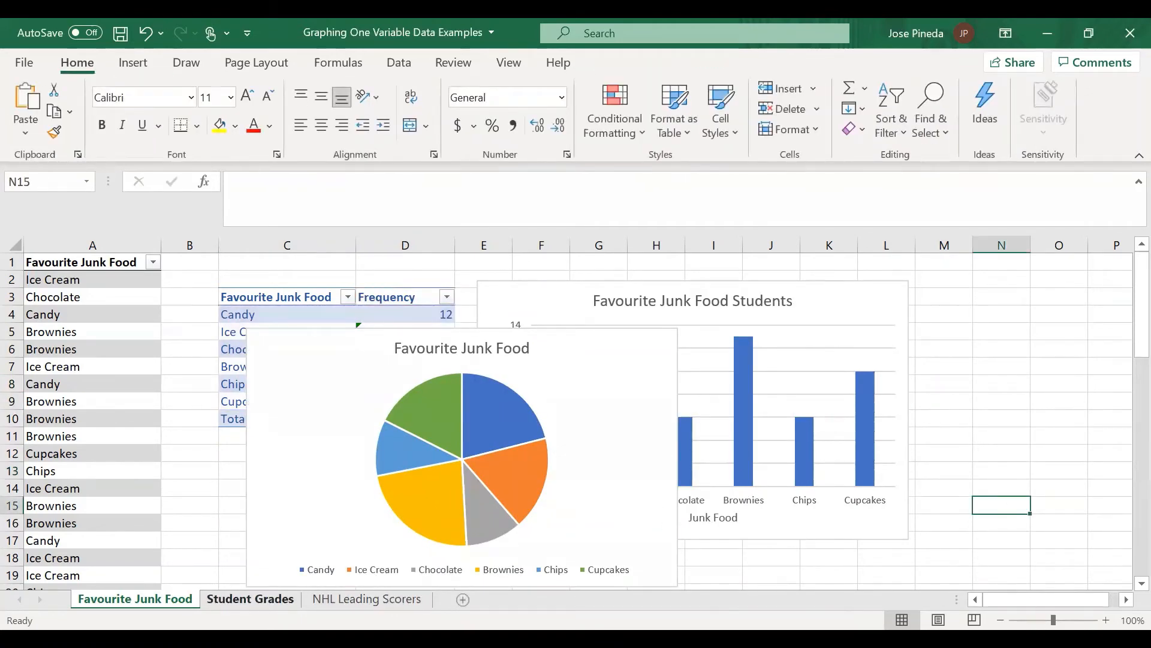
# Step: On the Student Grades sheet, insert a histogram of the grades in A2:A78
pyautogui.click(250, 599)
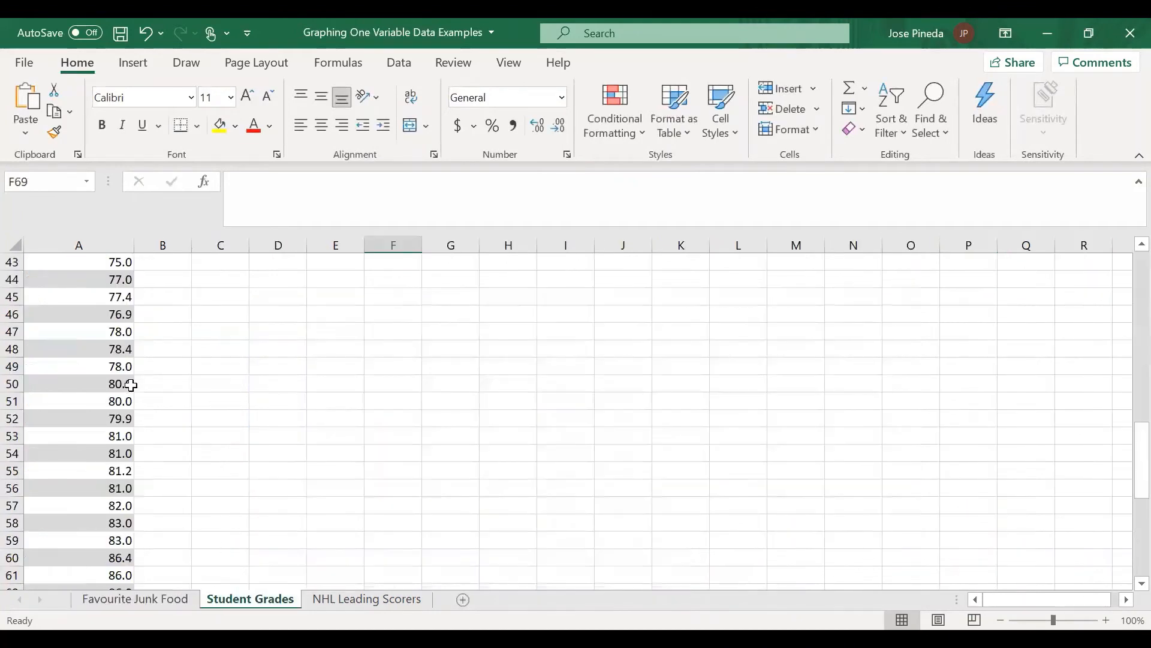
pyautogui.scroll(14, 132, 385)
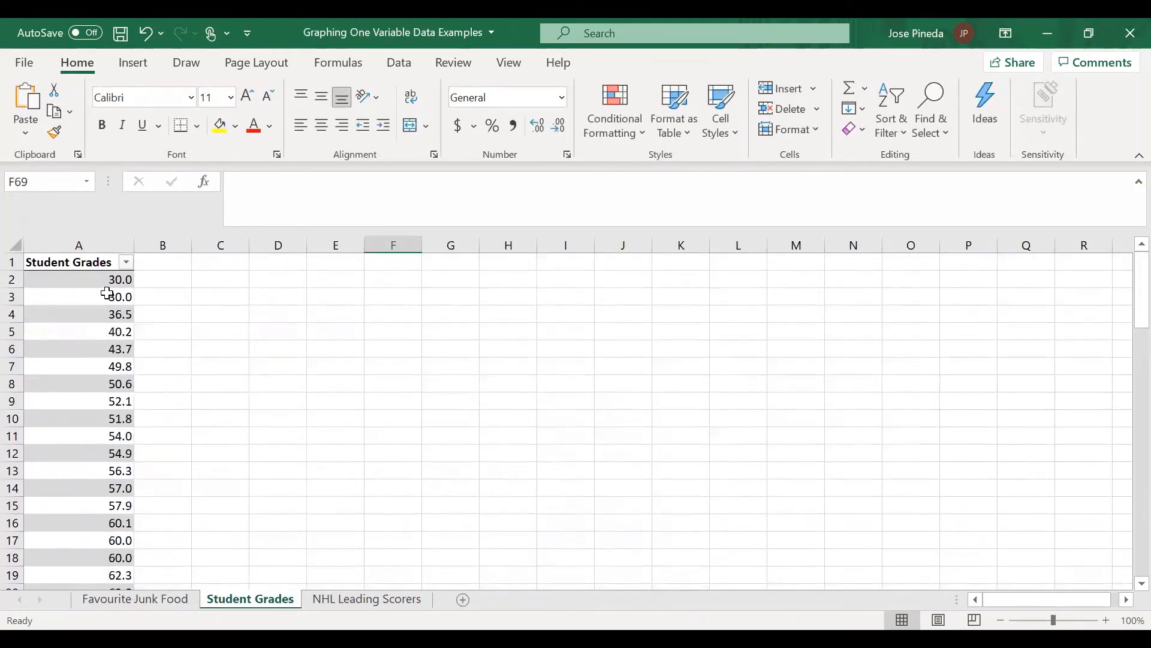
pyautogui.click(104, 281)
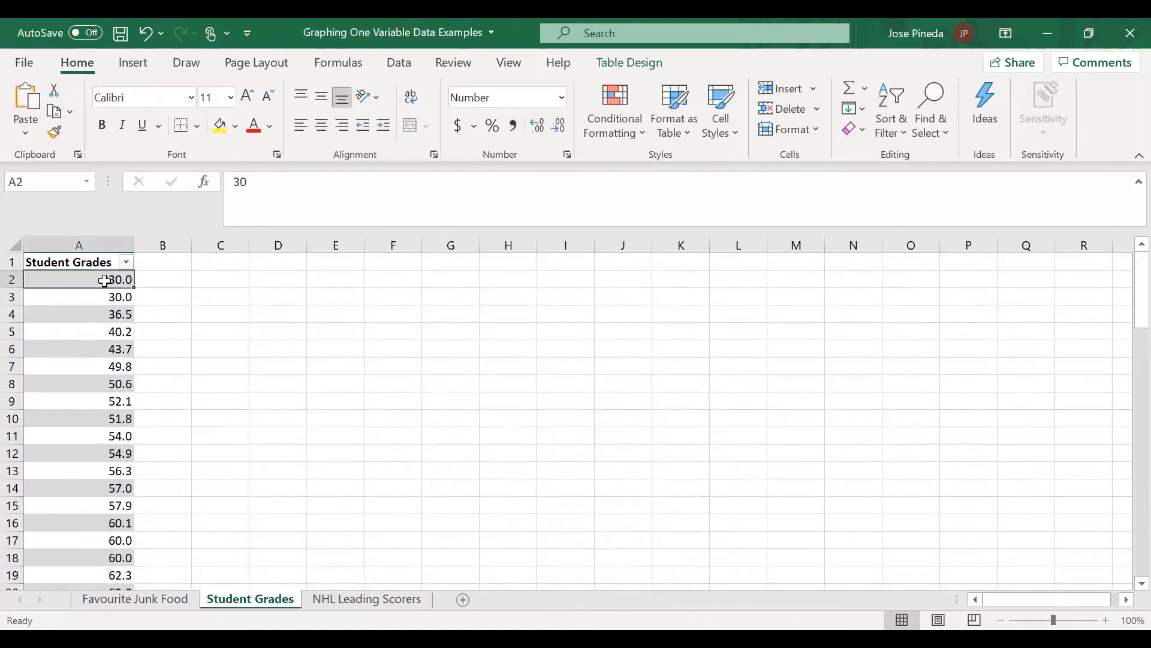
pyautogui.moveTo(104, 280); pyautogui.dragTo(108, 521)
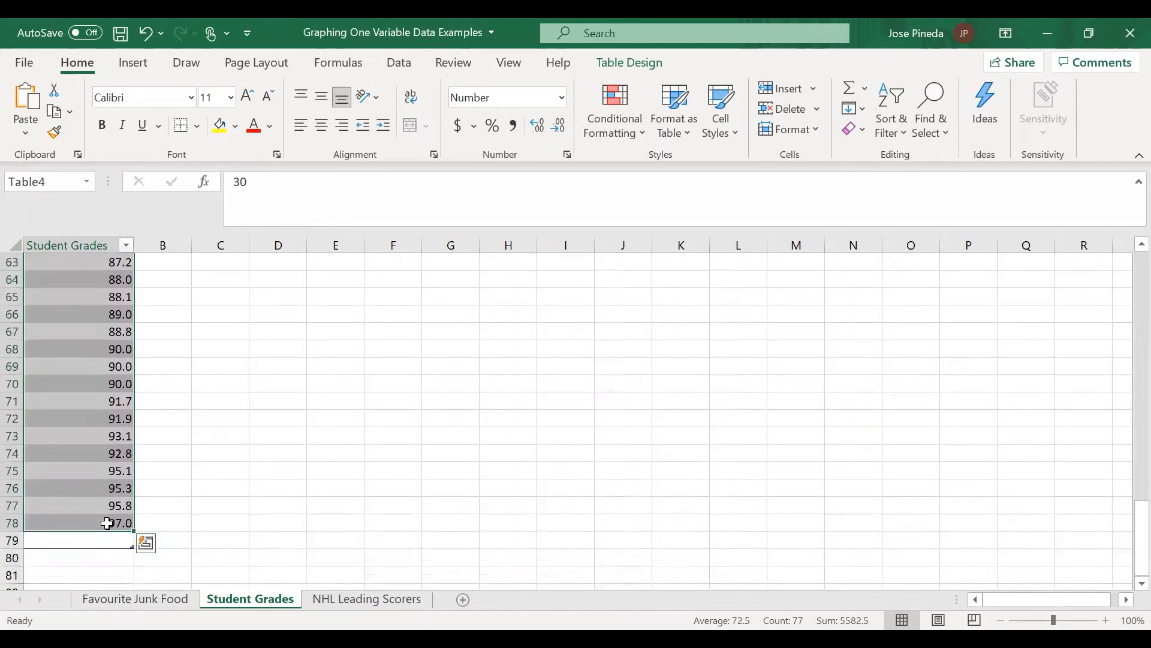
pyautogui.scroll(20, 108, 522)
pyautogui.click(133, 62)
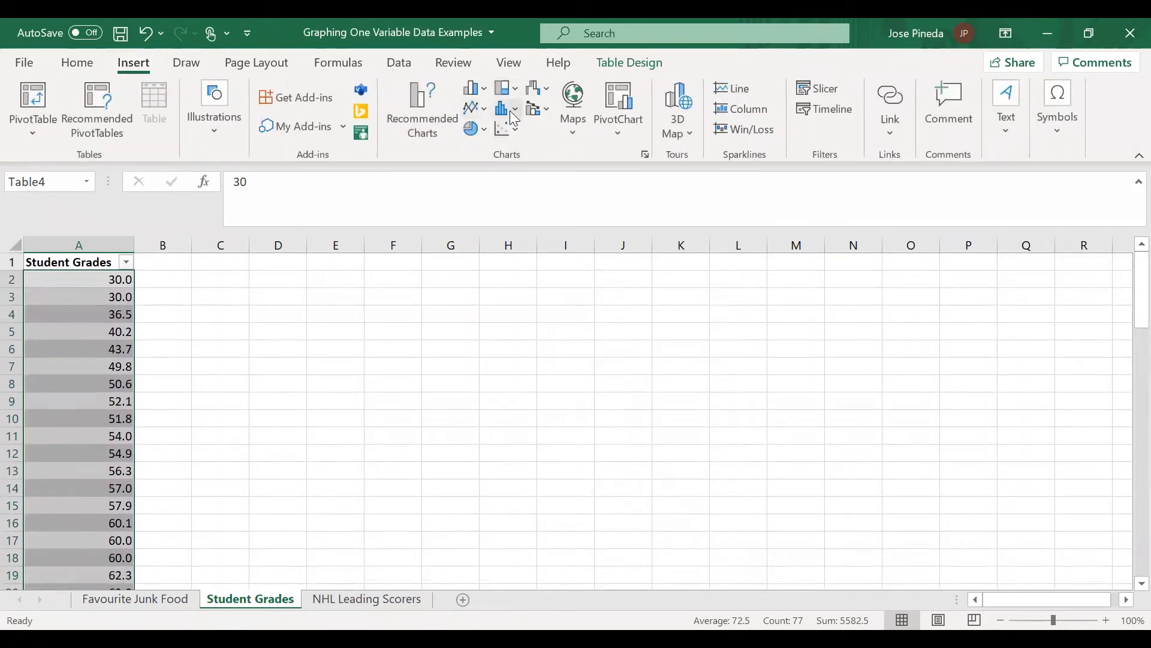
pyautogui.click(515, 112)
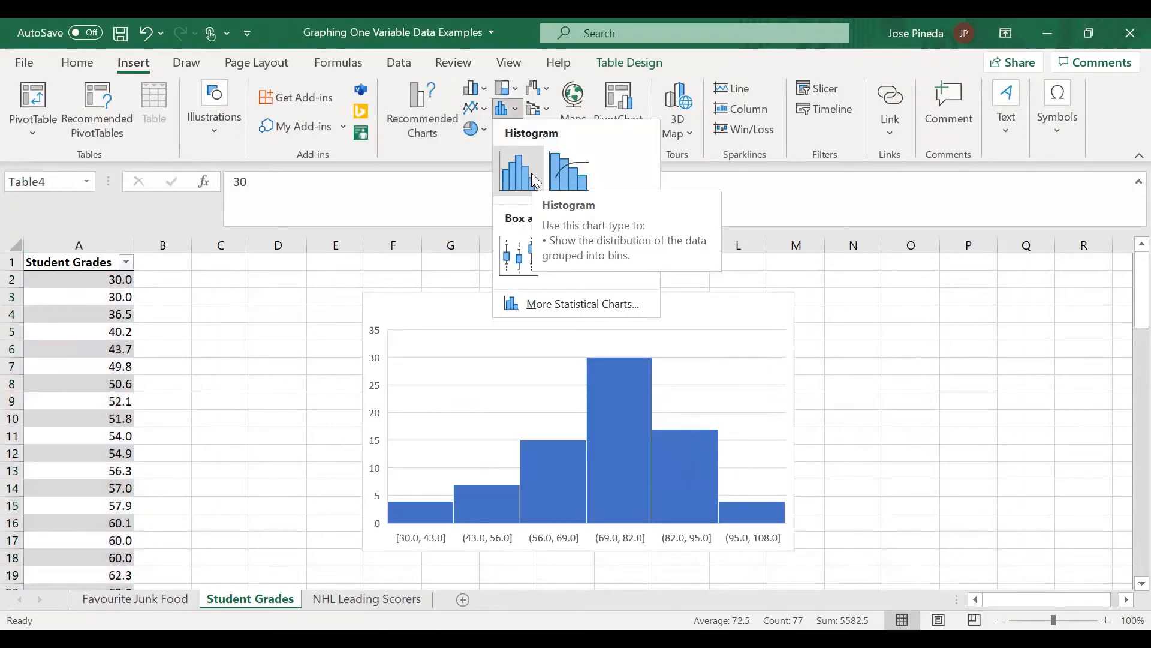
pyautogui.click(531, 172)
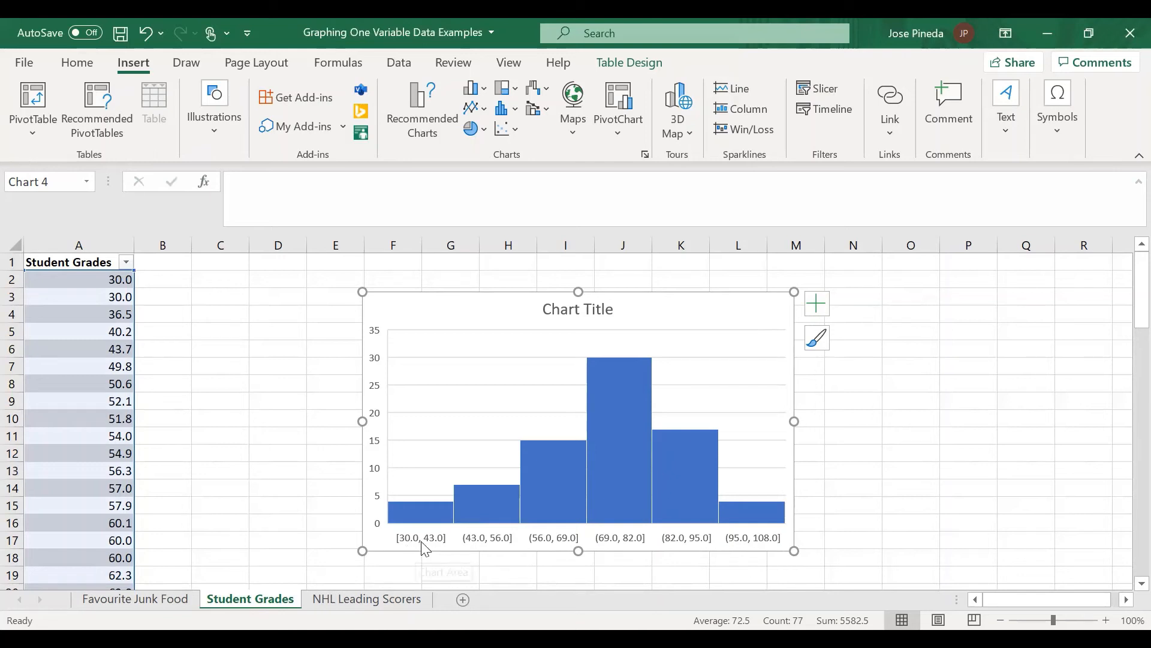
# Step: Format the histogram's horizontal axis with a bin width of 10
pyautogui.click(422, 540)
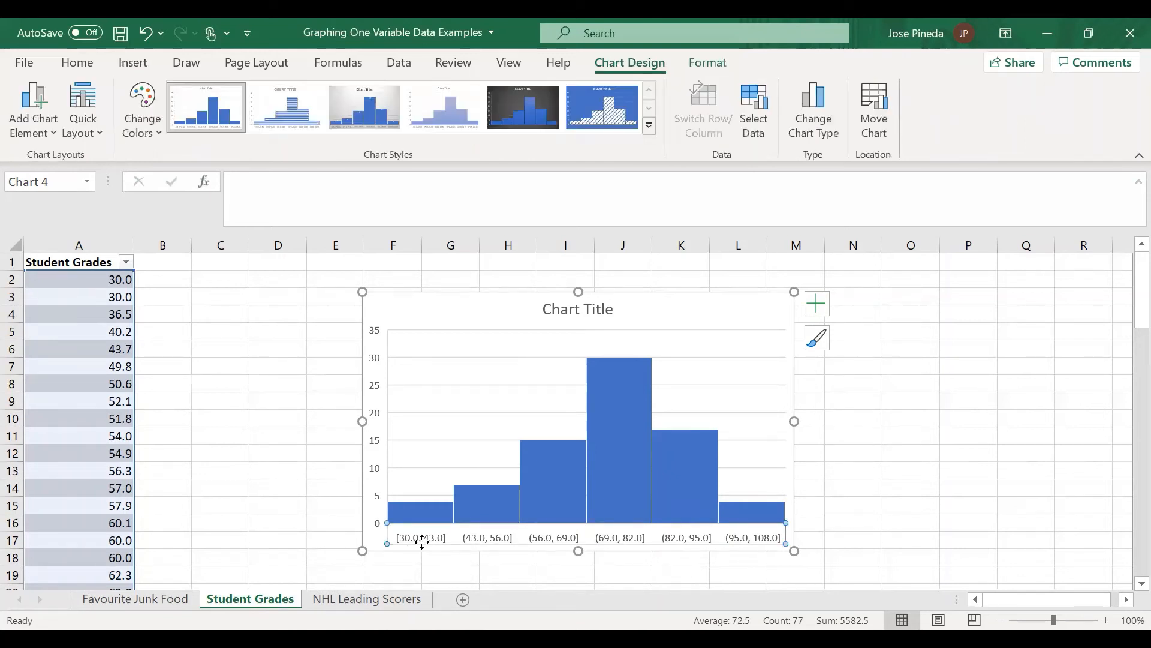
pyautogui.rightClick(611, 540)
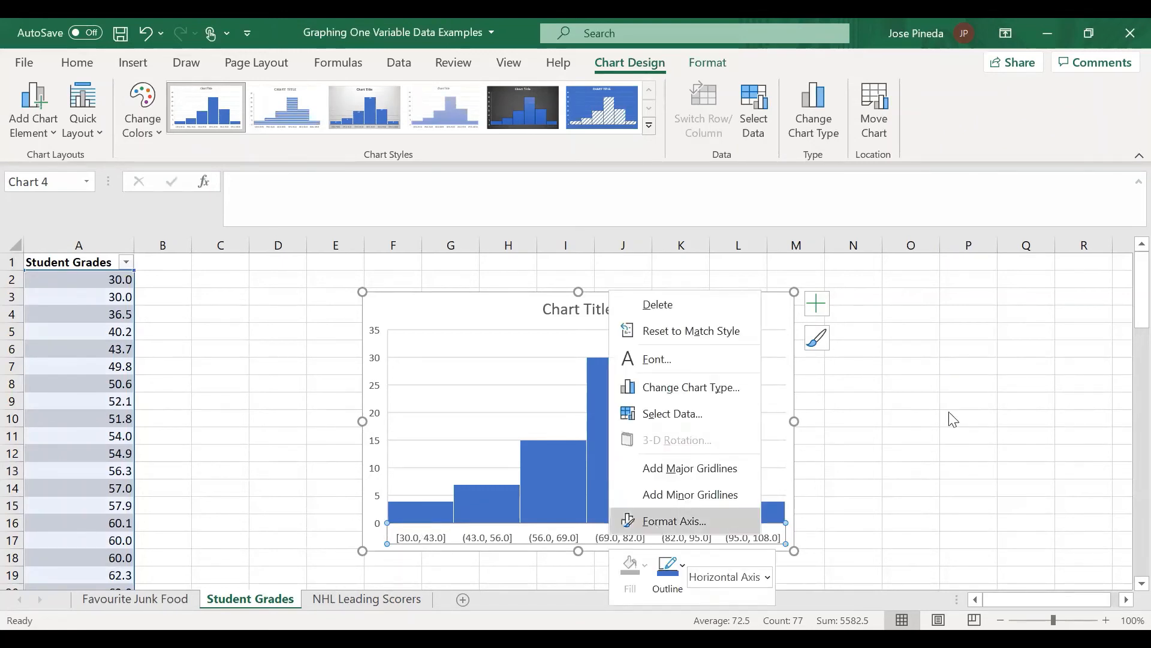
pyautogui.click(655, 523)
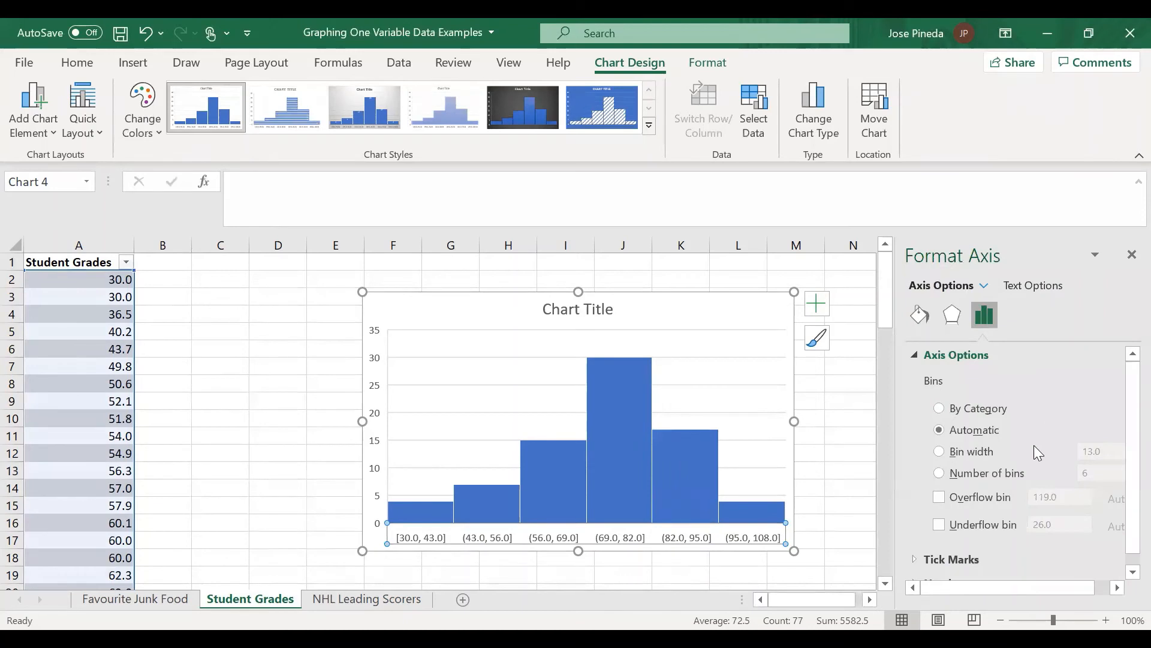
pyautogui.click(939, 451)
pyautogui.click(1113, 452)
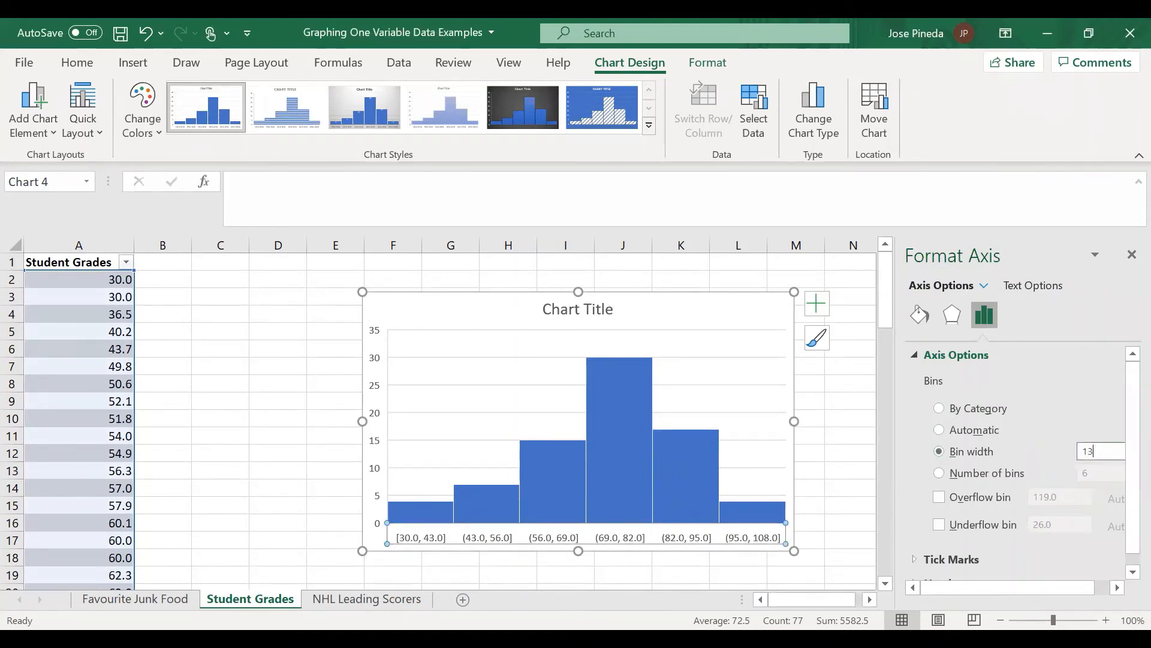
pyautogui.write('10')
pyautogui.press('Return')
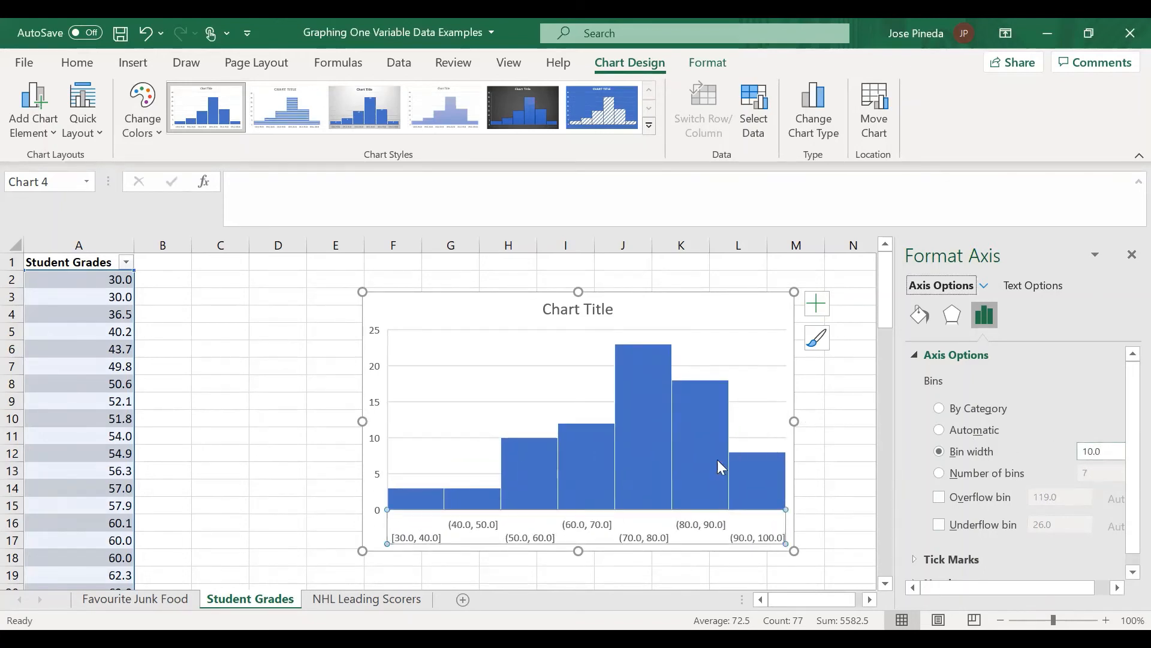
# Step: Try grouping the histogram by number of bins, set to 8
pyautogui.click(939, 473)
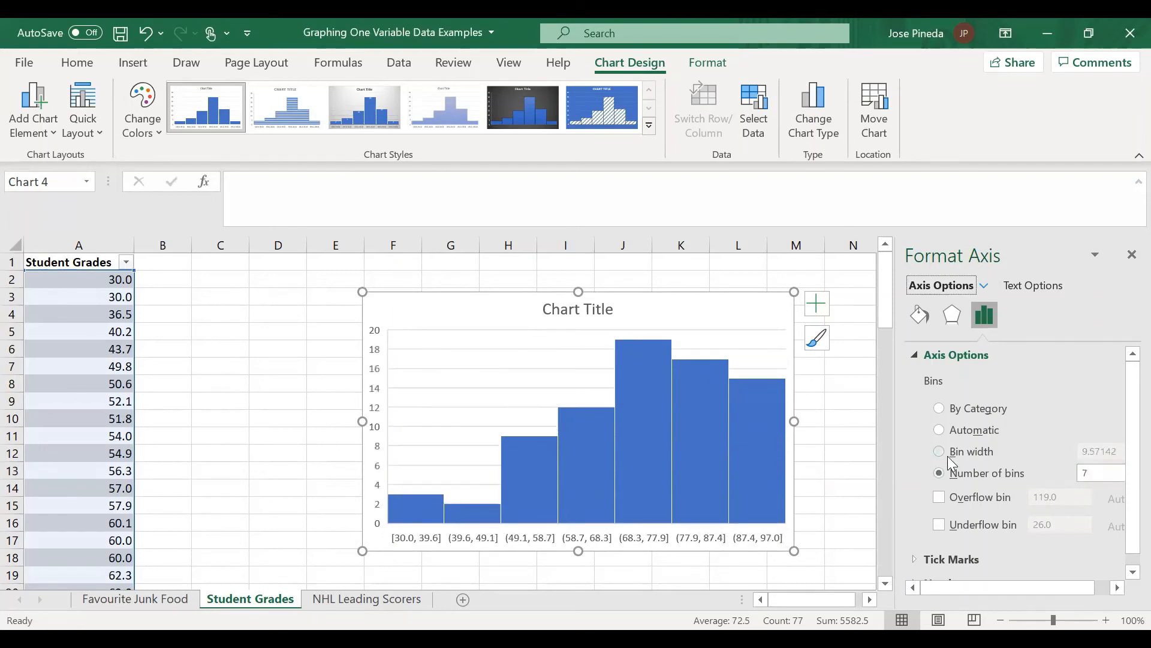
pyautogui.click(1111, 479)
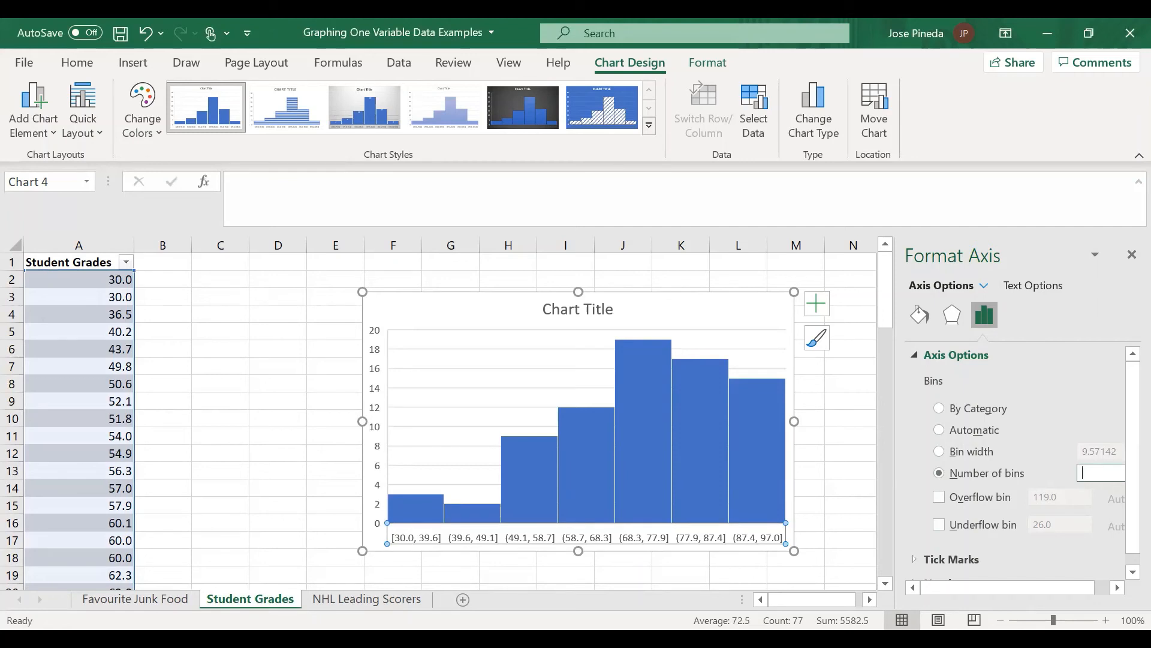
pyautogui.write('8')
pyautogui.press('Return')
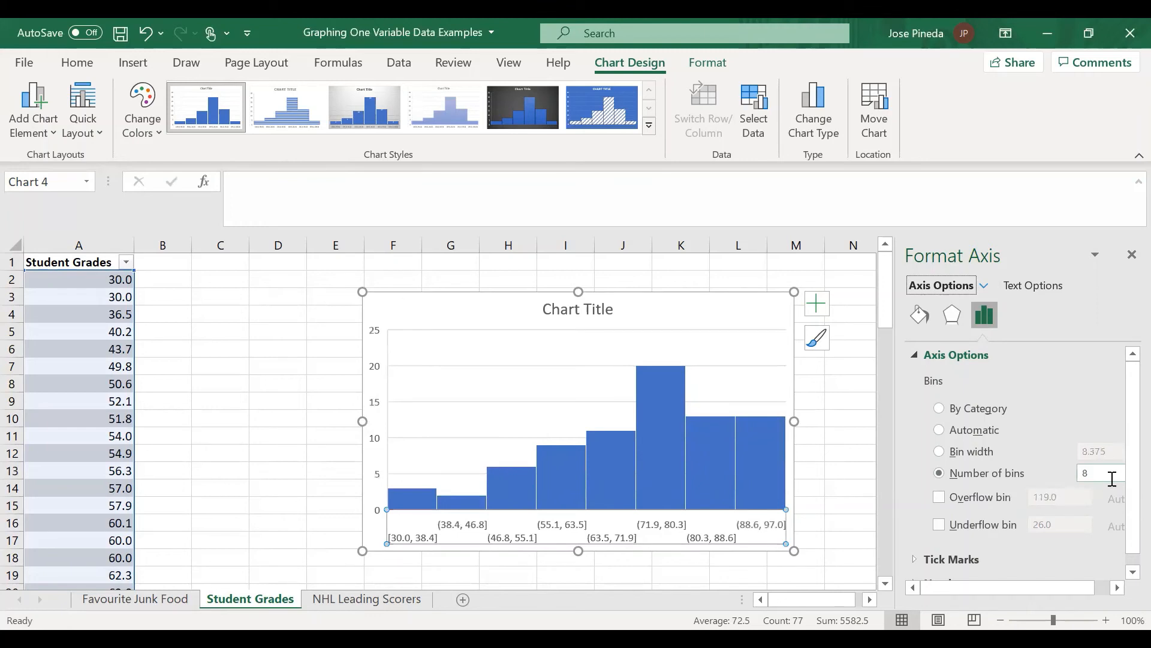
# Step: Switch the histogram's grouping back to bin width and set the width to 10
pyautogui.click(1104, 475)
pyautogui.click(939, 452)
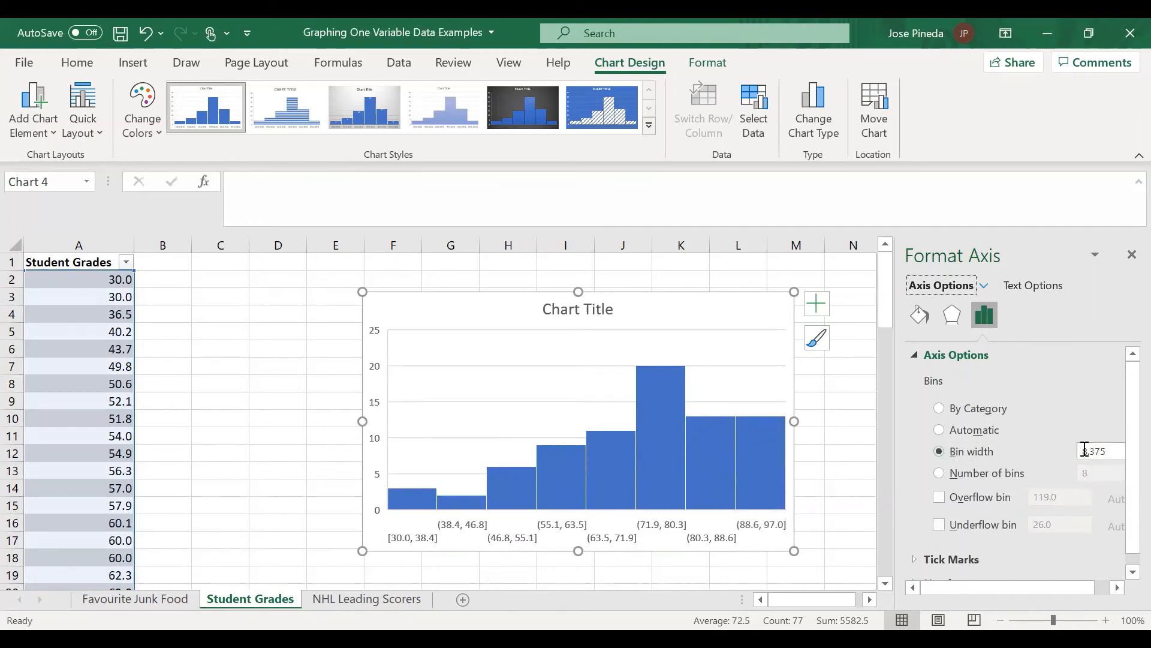
pyautogui.click(1124, 450)
pyautogui.press('BackSpace')
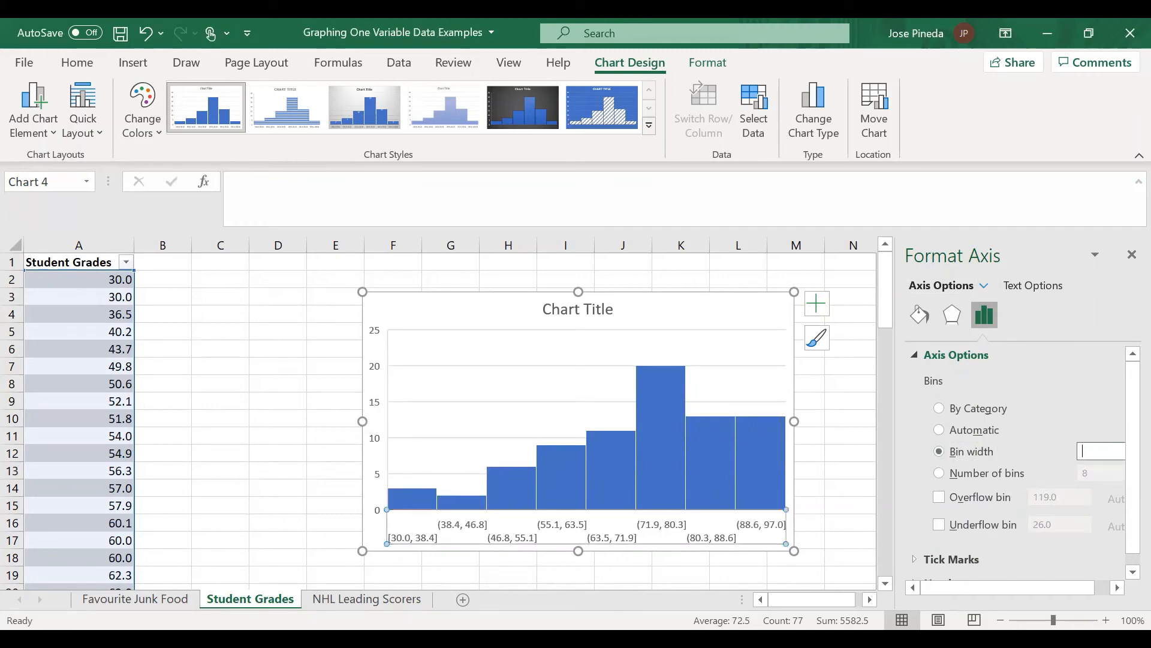
pyautogui.write('10')
pyautogui.press('Return')
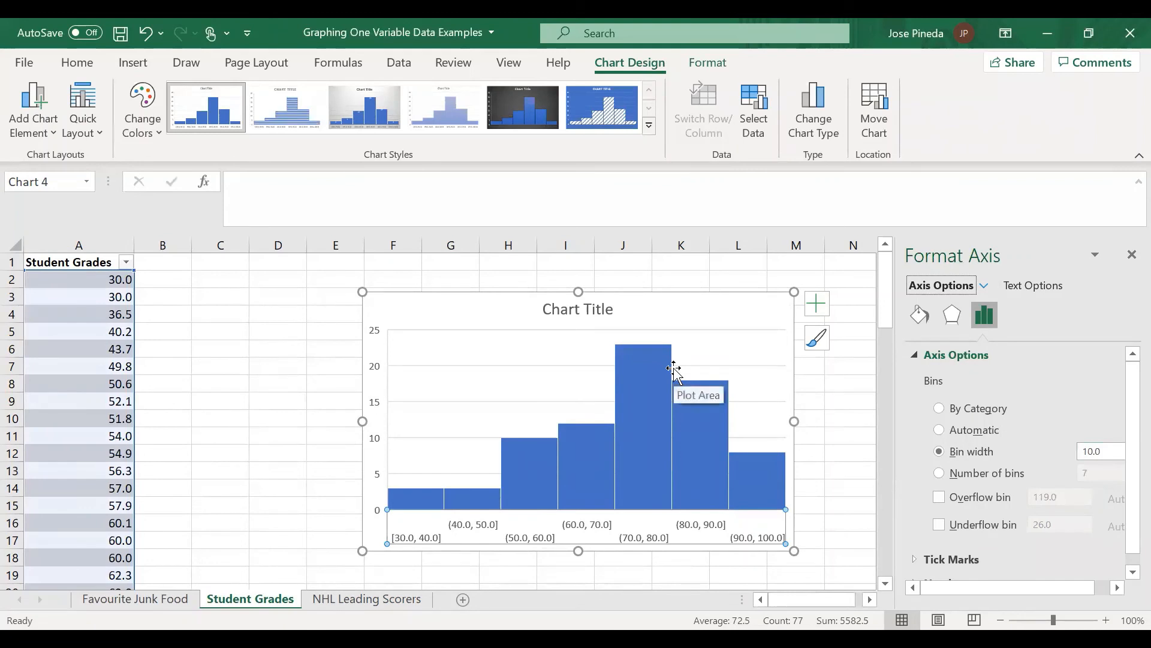
# Step: Change the histogram's title to "Student Grades"
pyautogui.click(585, 305)
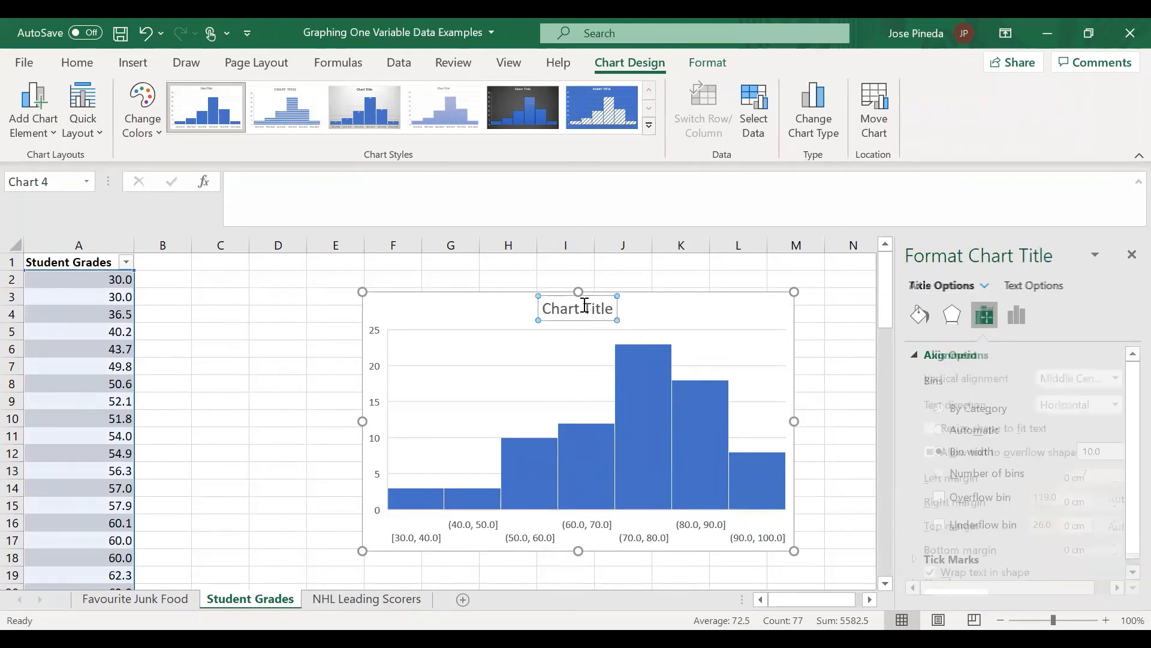
pyautogui.press('BackSpace')
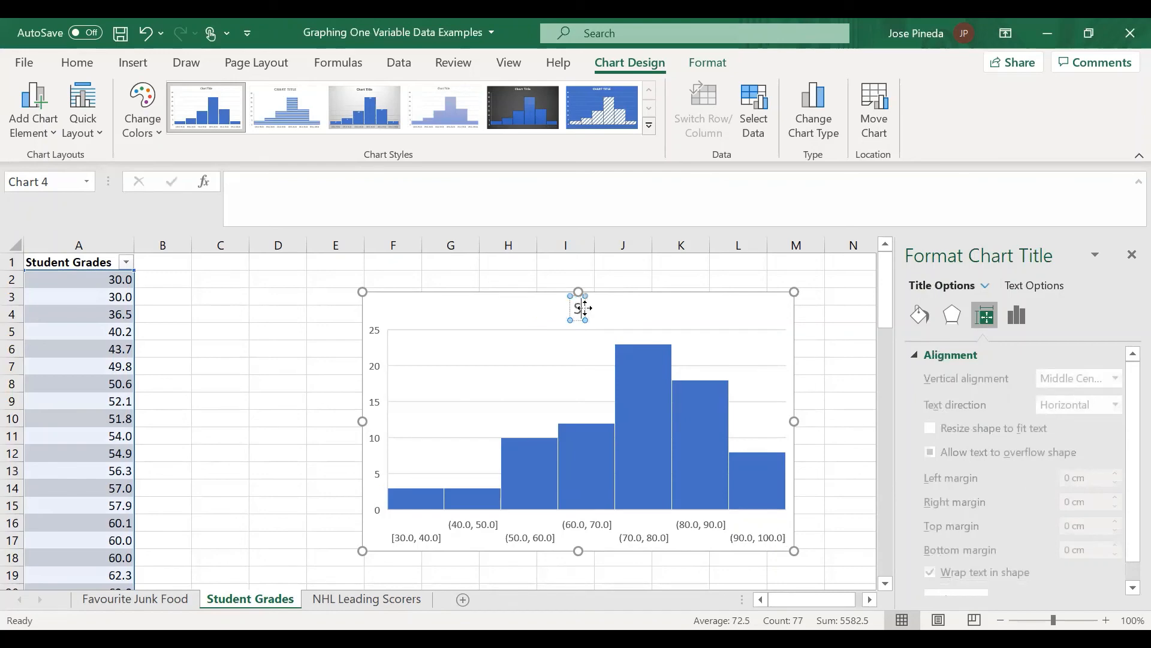
pyautogui.write('Student Grades')
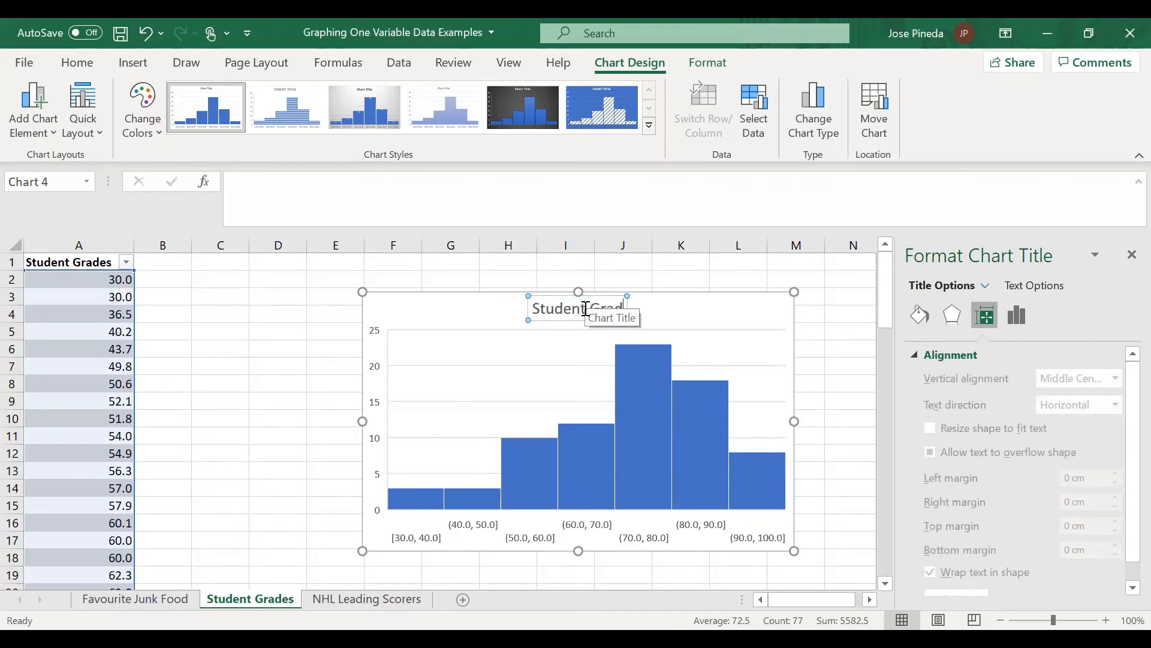
pyautogui.click(707, 327)
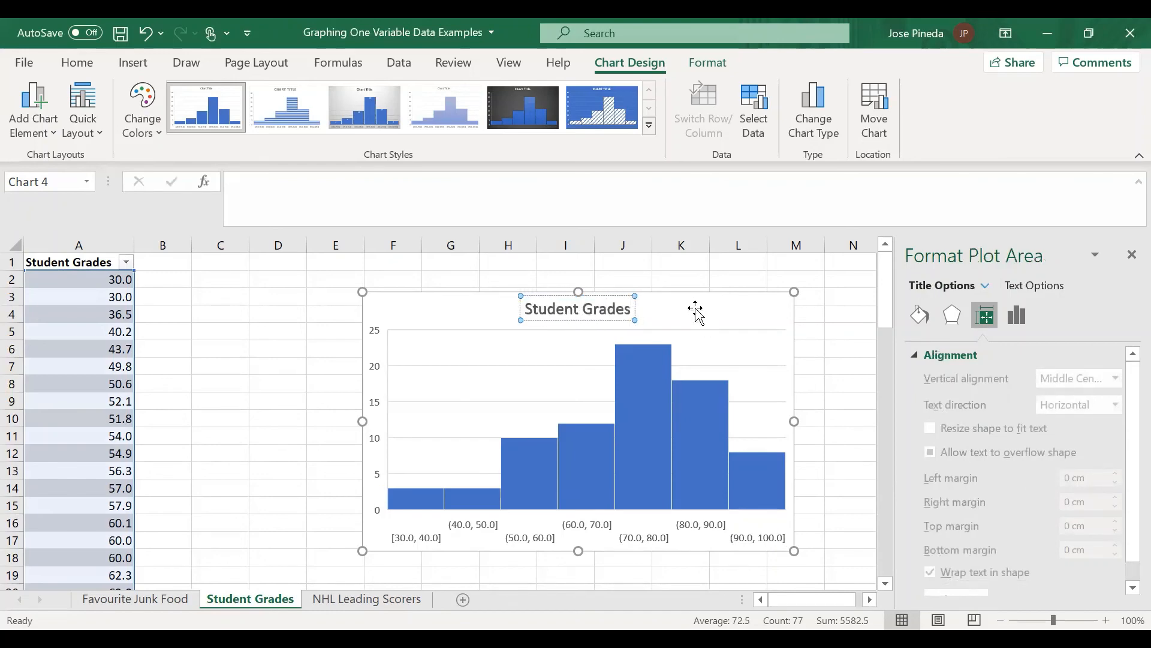
# Step: Add axis titles to the Student Grades histogram and set the vertical axis title to "Frequency"
pyautogui.click(703, 308)
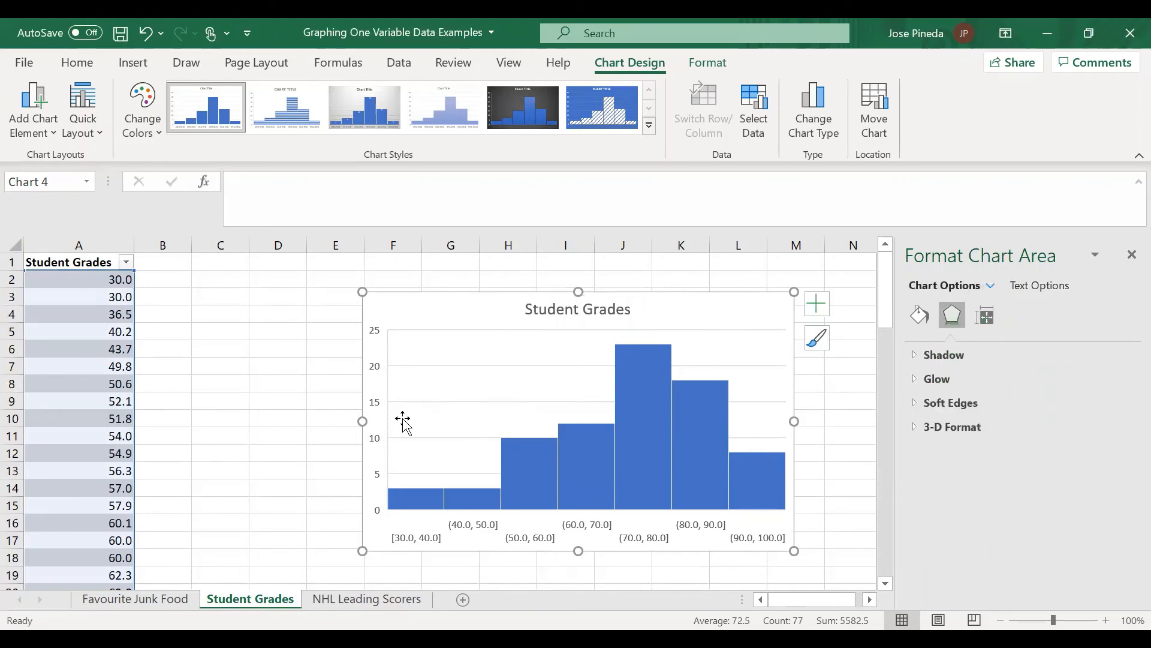
pyautogui.click(815, 304)
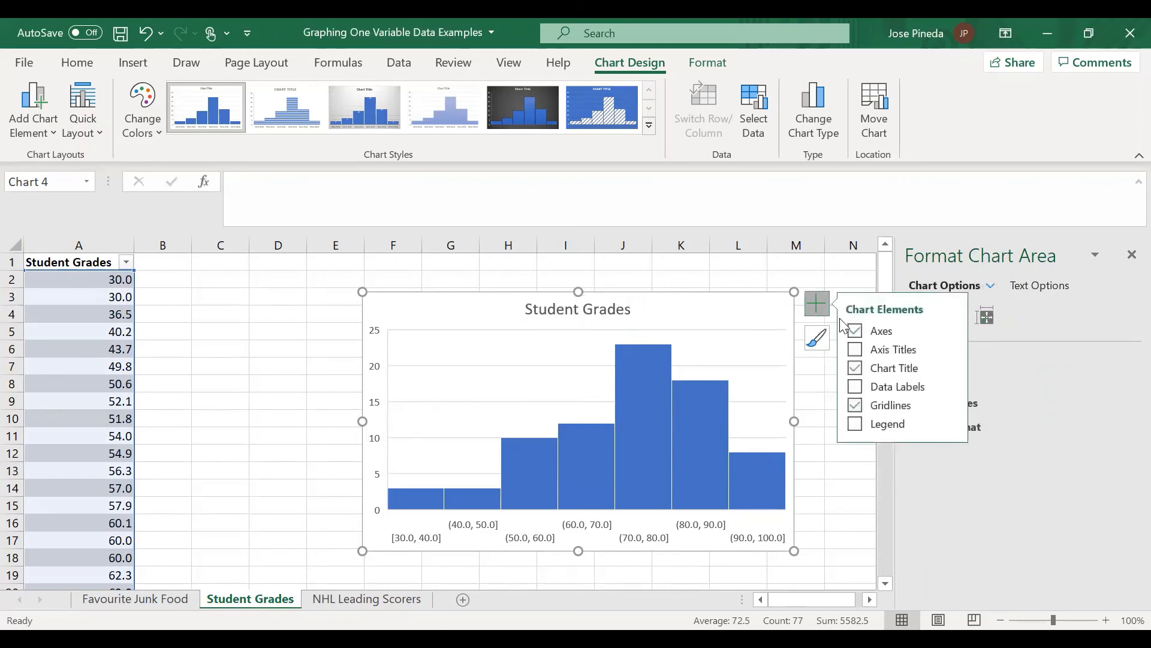
pyautogui.click(875, 349)
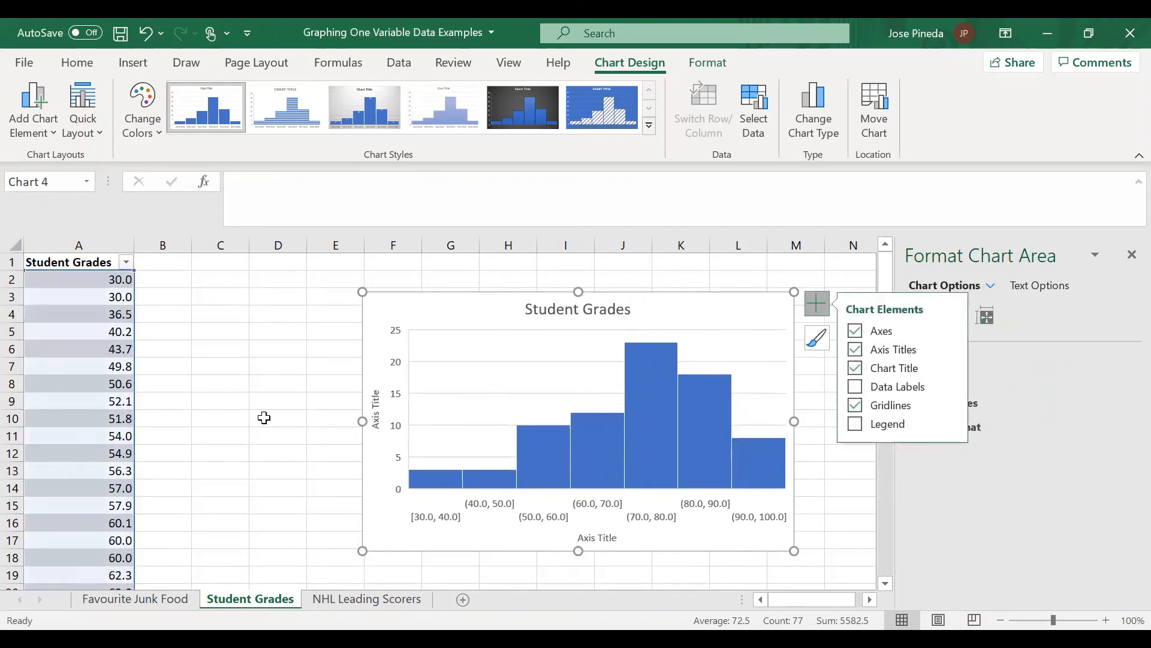
pyautogui.click(378, 424)
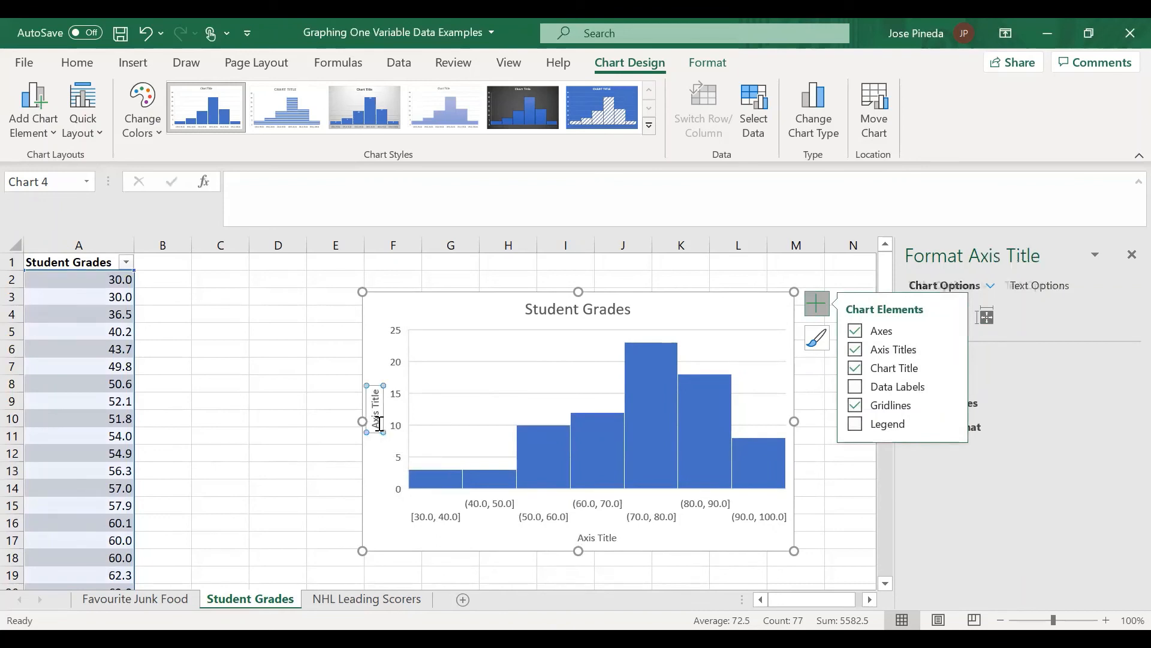
pyautogui.write('Frequency')
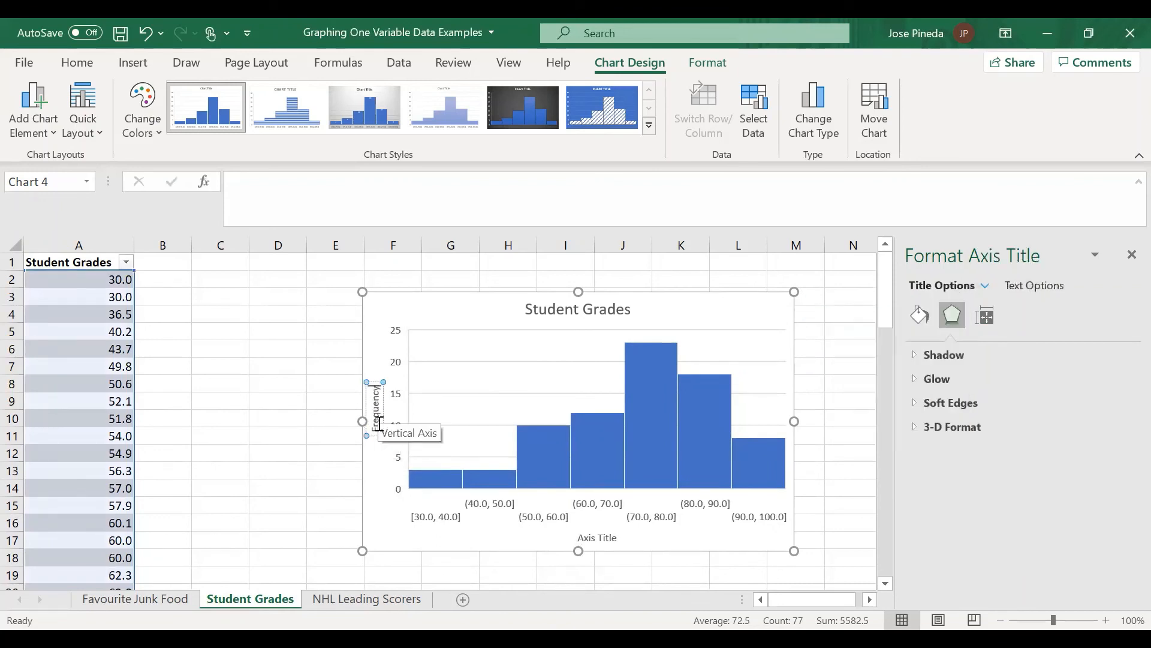
pyautogui.click(246, 382)
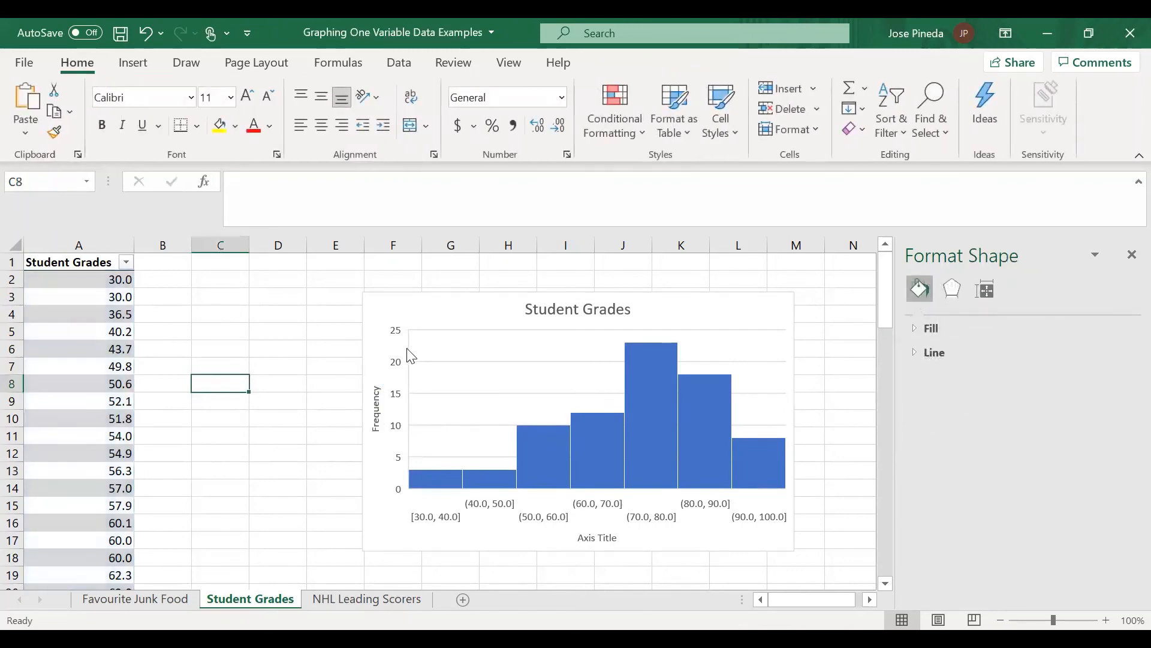
# Step: Insert a box and whisker chart of all the values in the Student Grades column
pyautogui.moveTo(113, 281); pyautogui.dragTo(130, 533)
pyautogui.moveTo(186, 446); pyautogui.dragTo(216, 428)
pyautogui.scroll(20, 216, 429)
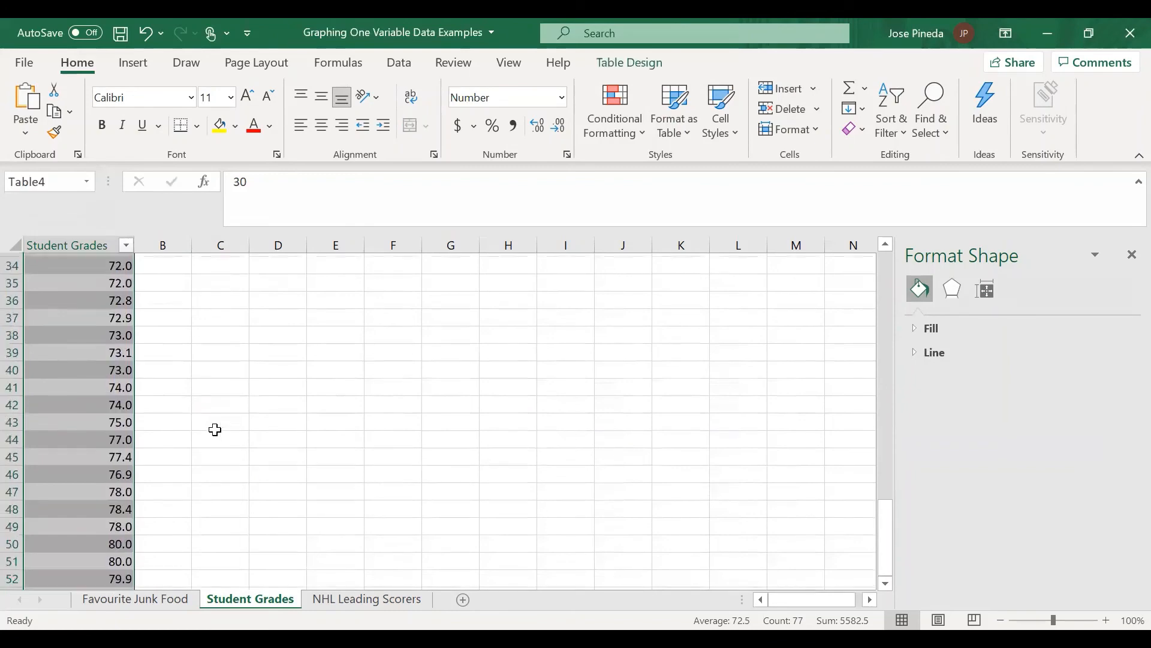
pyautogui.click(134, 63)
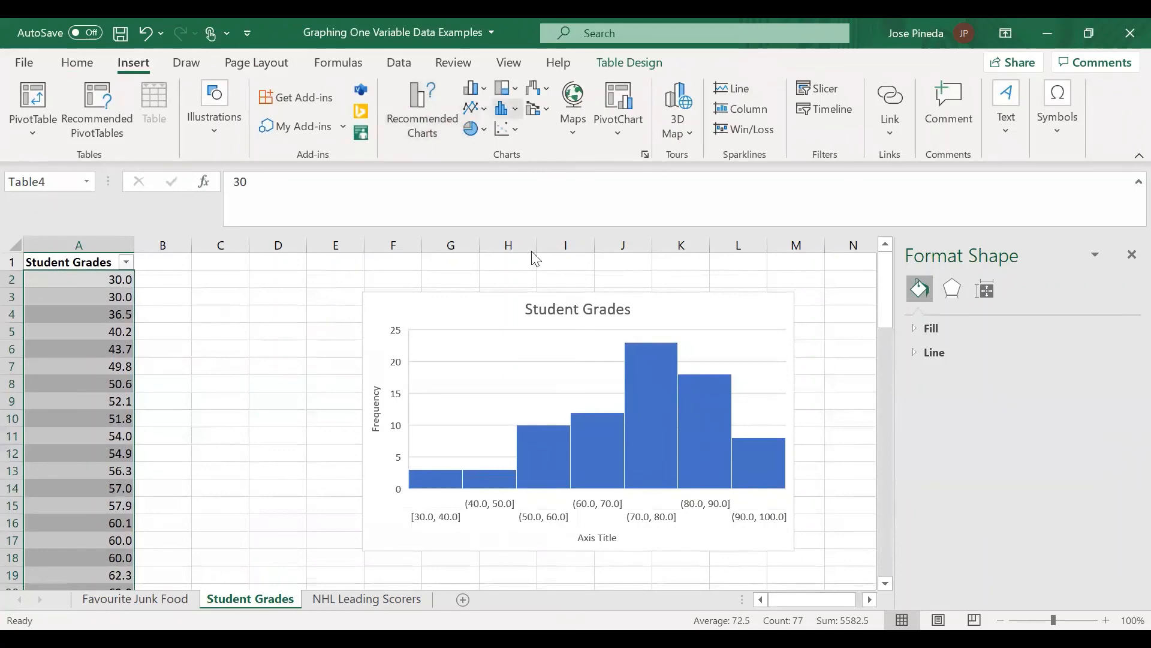
pyautogui.click(507, 108)
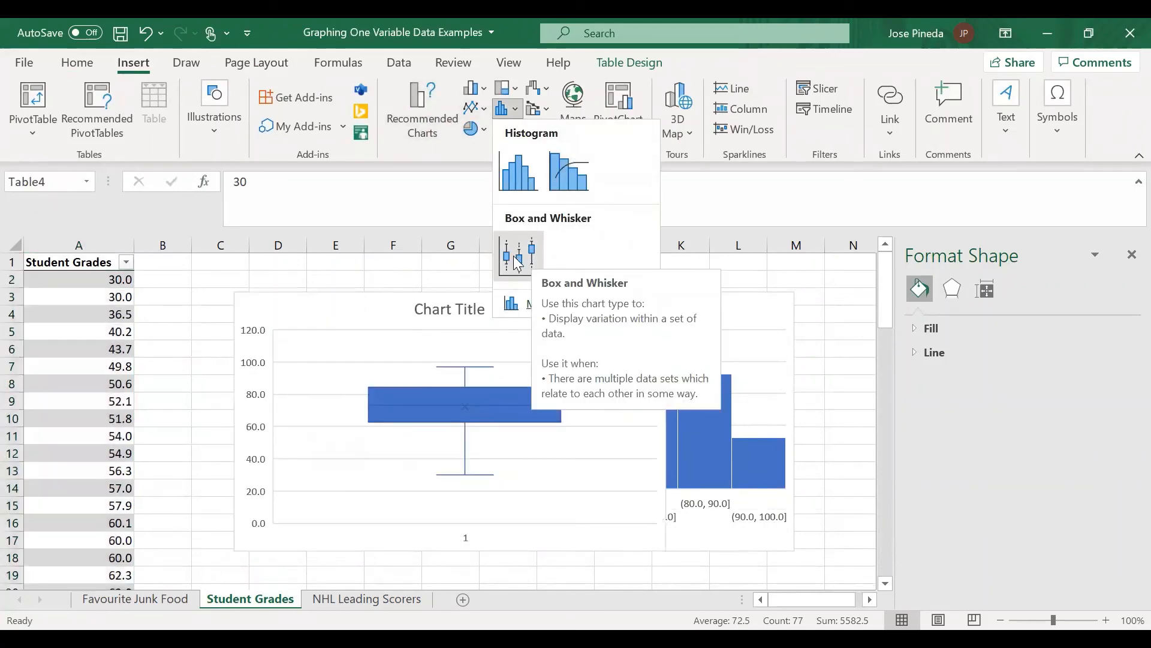
pyautogui.click(514, 257)
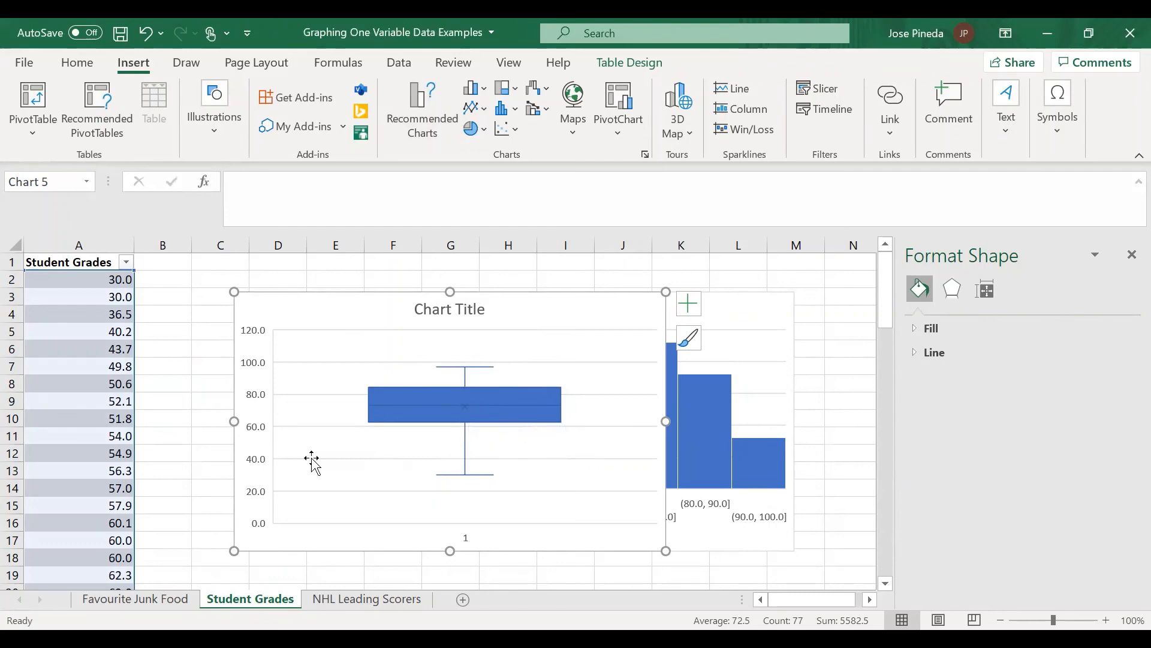
# Step: Examine the list of student grades down to the end of the table and return to the charts
pyautogui.scroll(-2, 168, 496)
pyautogui.scroll(2, 435, 433)
pyautogui.click(175, 470)
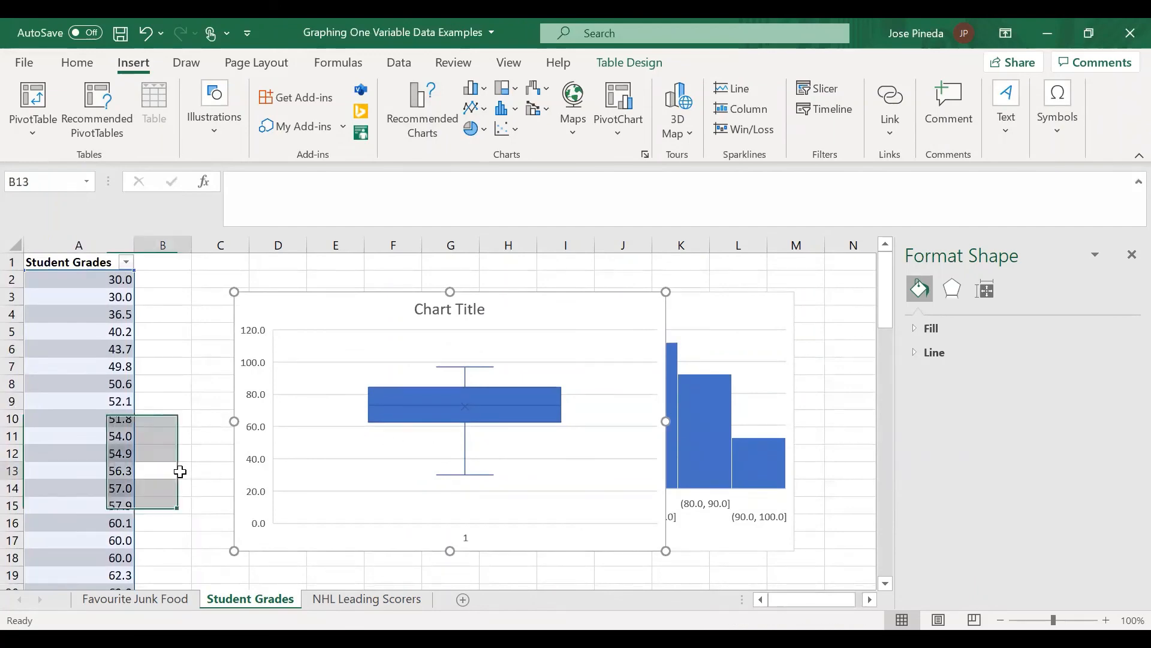
pyautogui.scroll(-15, 180, 472)
pyautogui.scroll(-6, 180, 471)
pyautogui.click(180, 435)
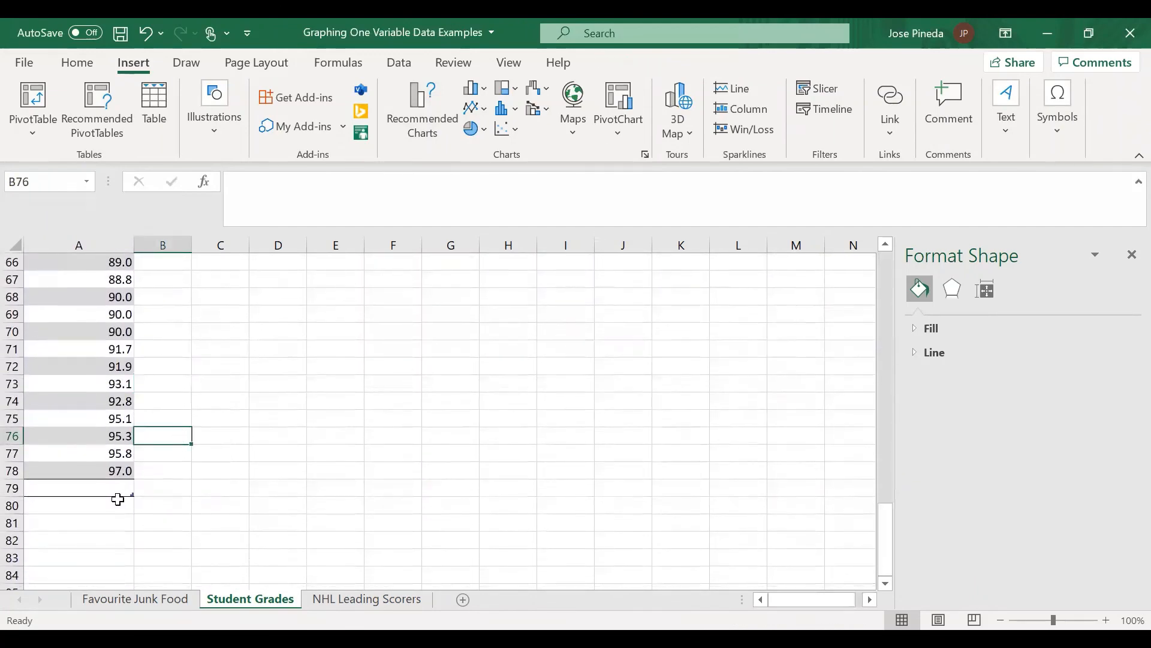
pyautogui.click(118, 489)
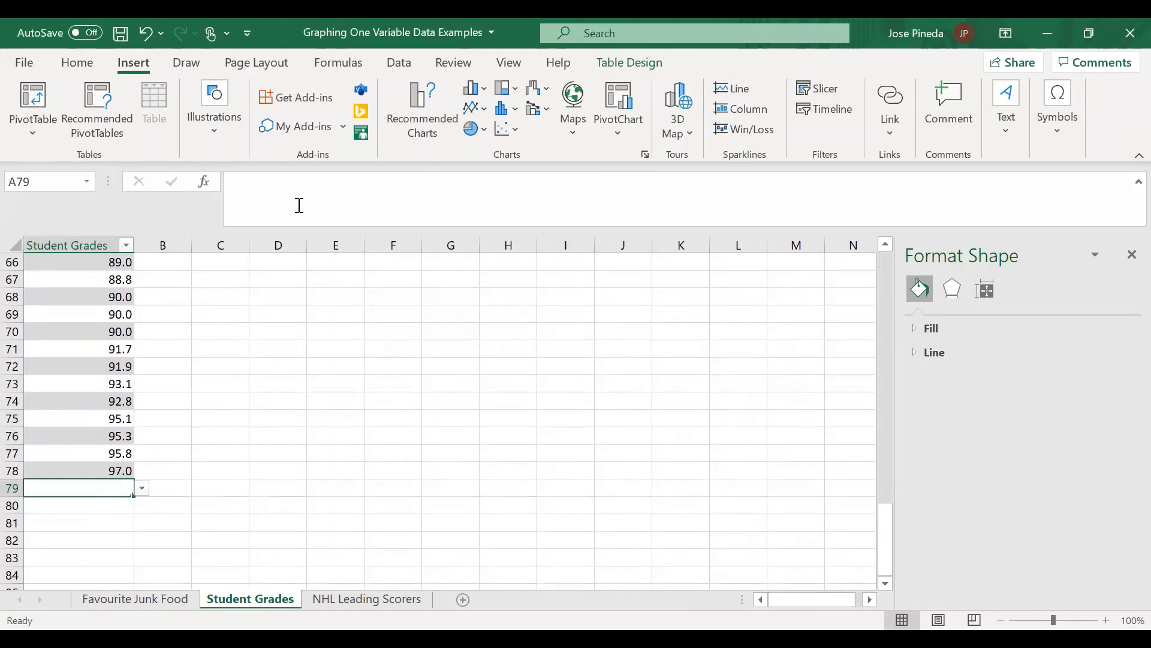
pyautogui.scroll(12, 326, 390)
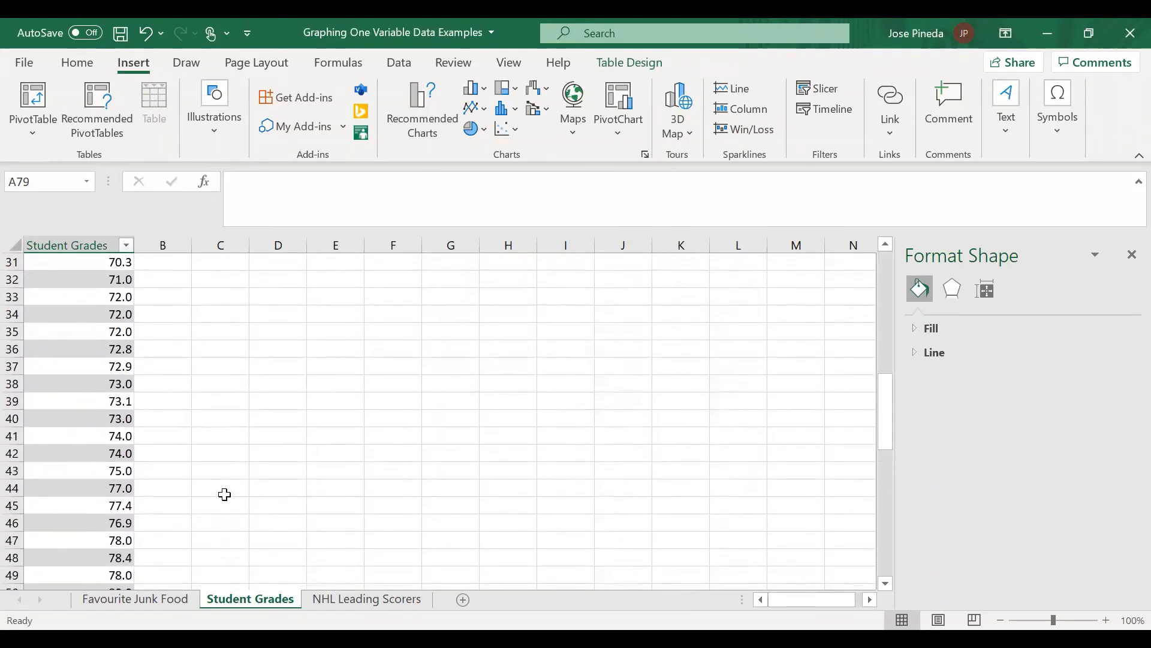
pyautogui.scroll(-2, 224, 494)
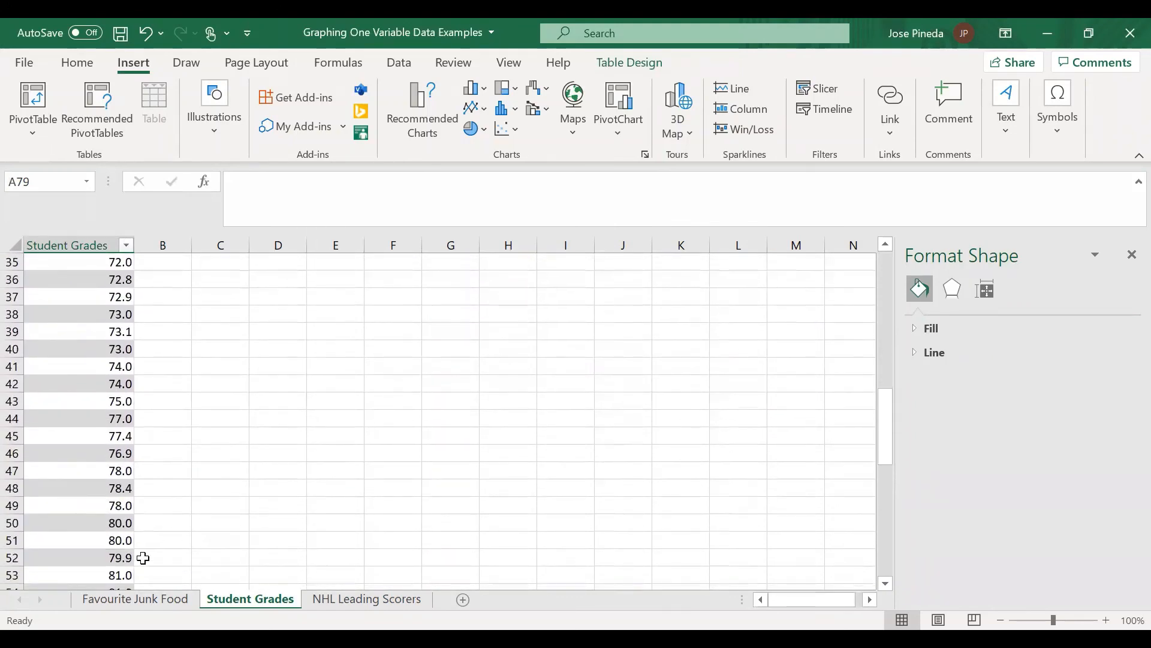
pyautogui.click(232, 505)
pyautogui.scroll(12, 270, 402)
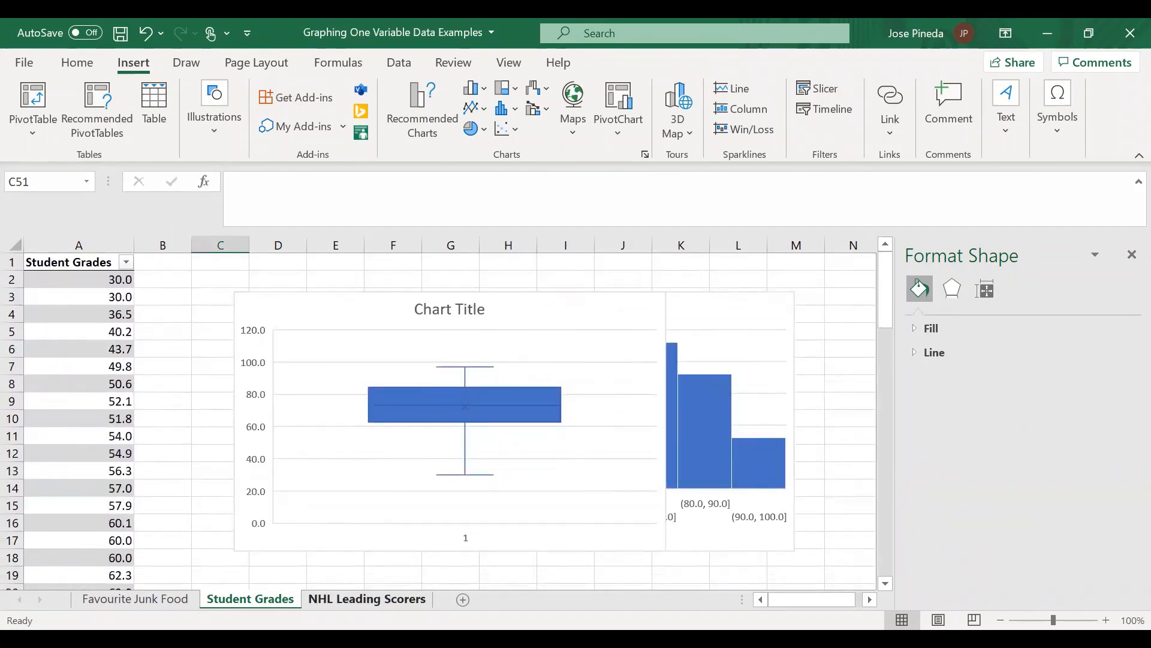
# Step: Open the NHL Leading Scorers sheet, select the first value in the Points column and look through the data
pyautogui.click(381, 598)
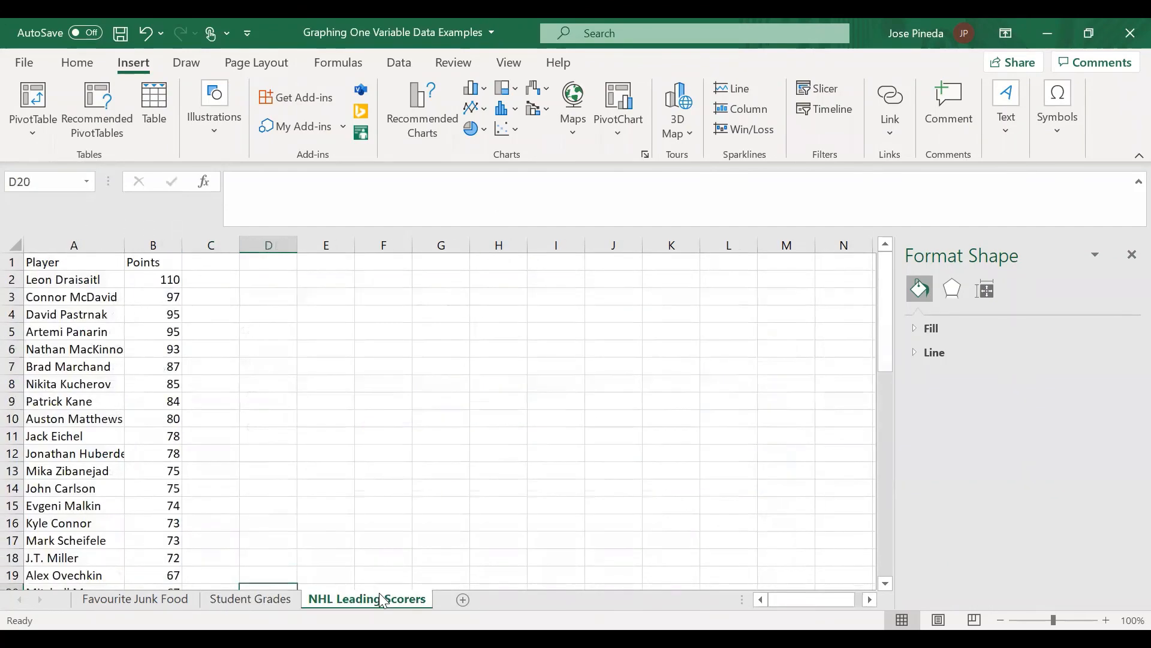
pyautogui.scroll(-6, 310, 438)
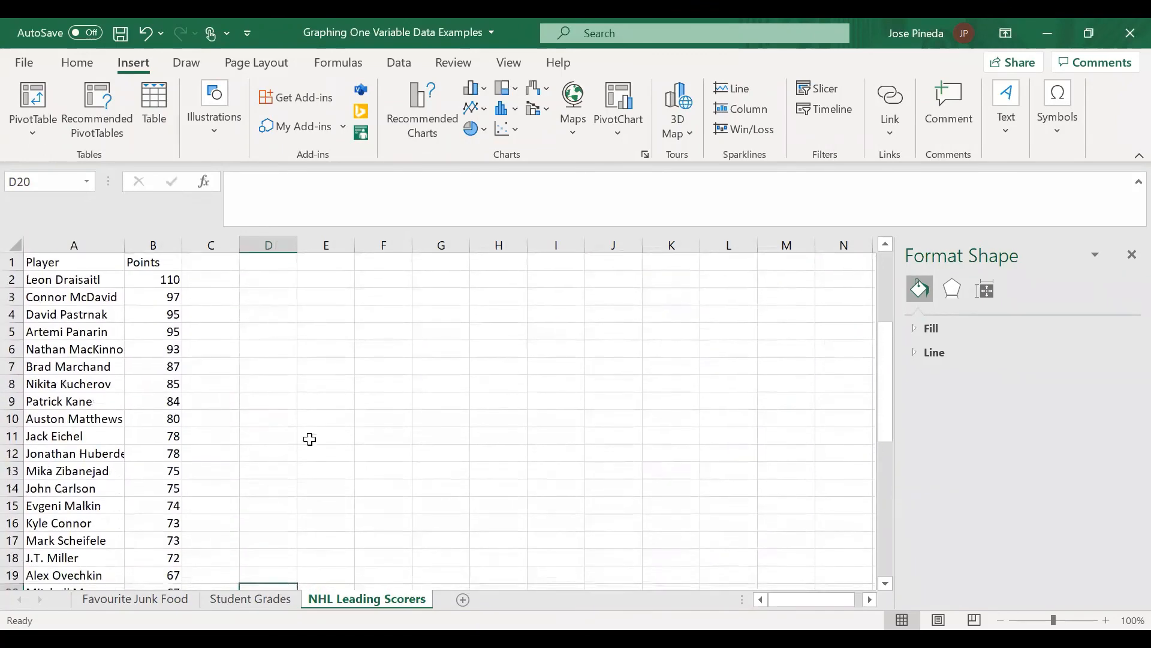
pyautogui.click(160, 283)
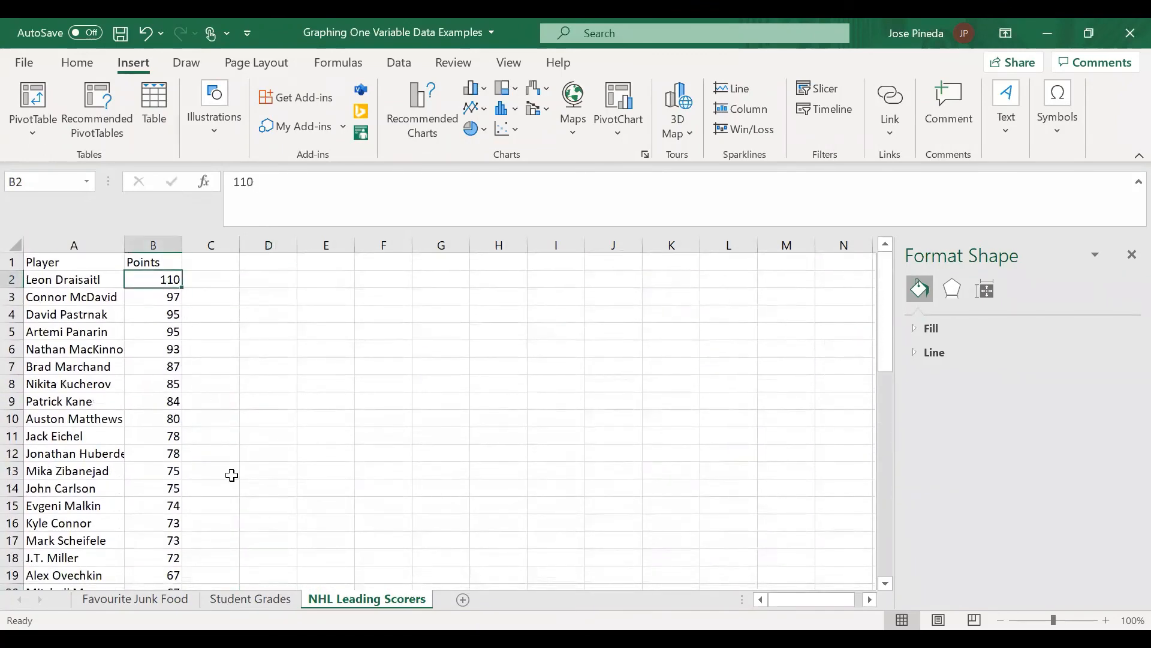
pyautogui.scroll(-2, 231, 475)
pyautogui.scroll(2, 231, 475)
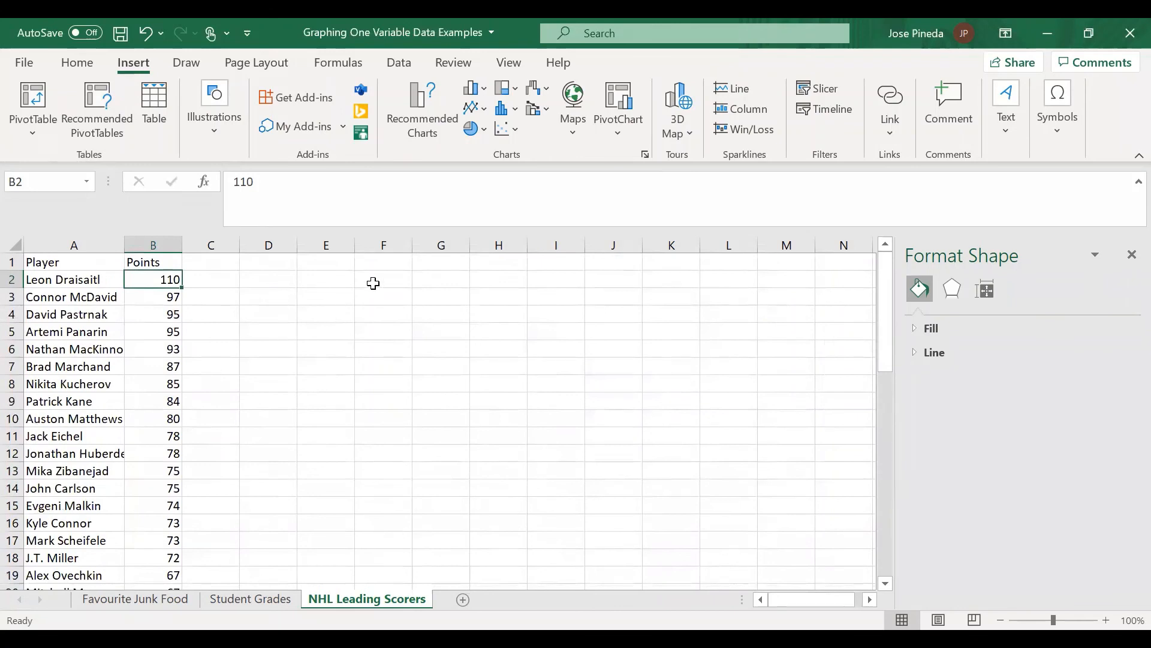